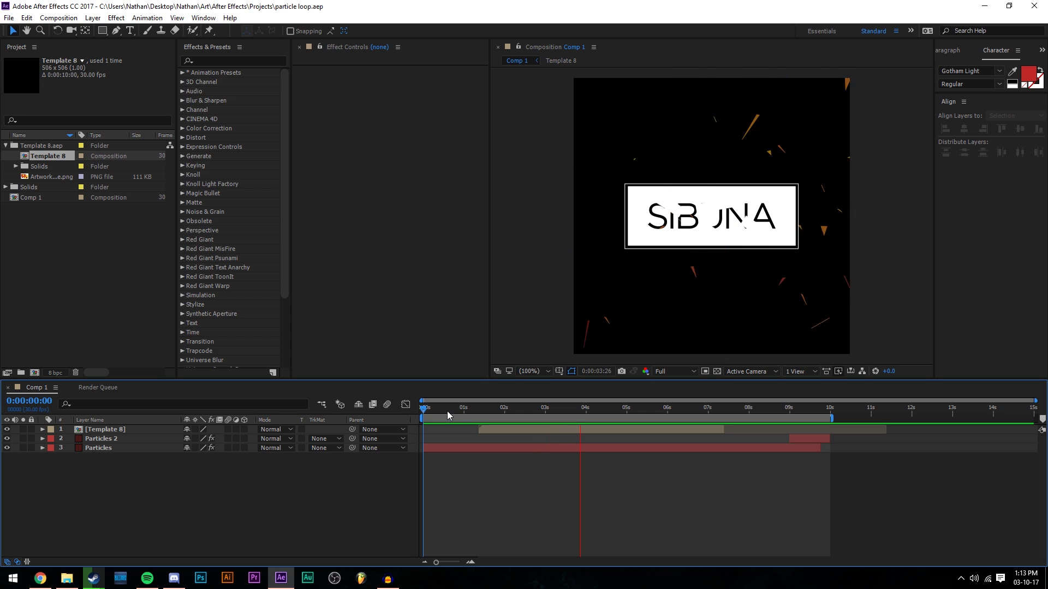
- Stop the preview and create a 506×506, 30 fps, 0:00:15:00 composition named Particles
key("space")
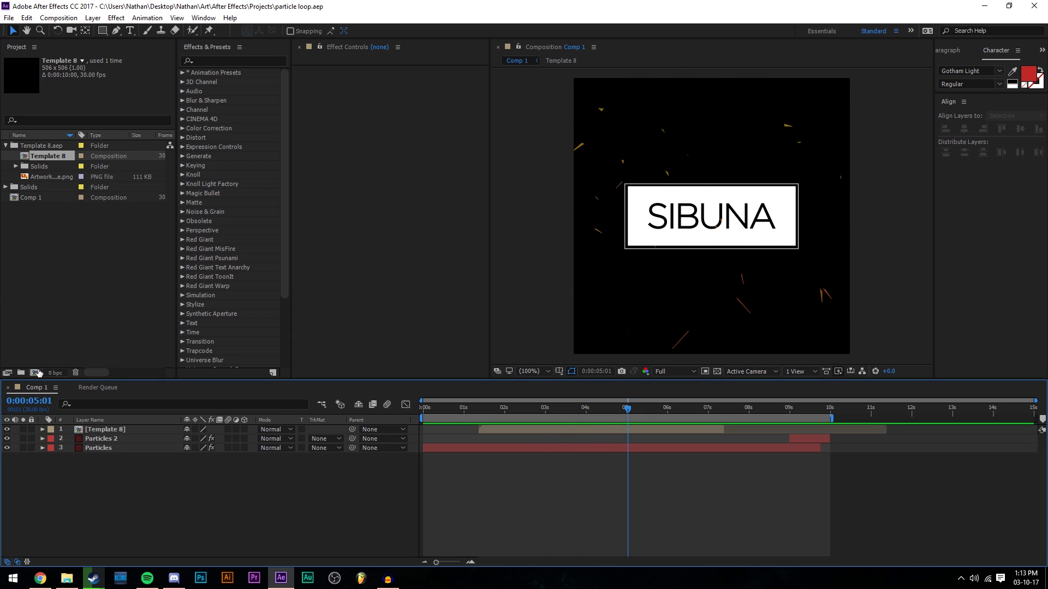
left_click(34, 373)
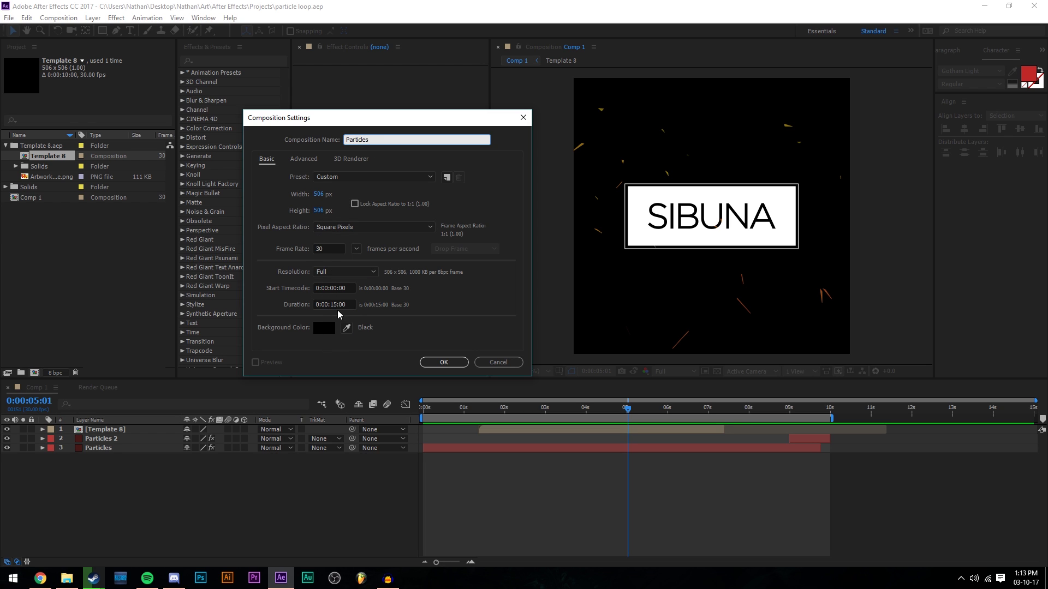
left_click(426, 365)
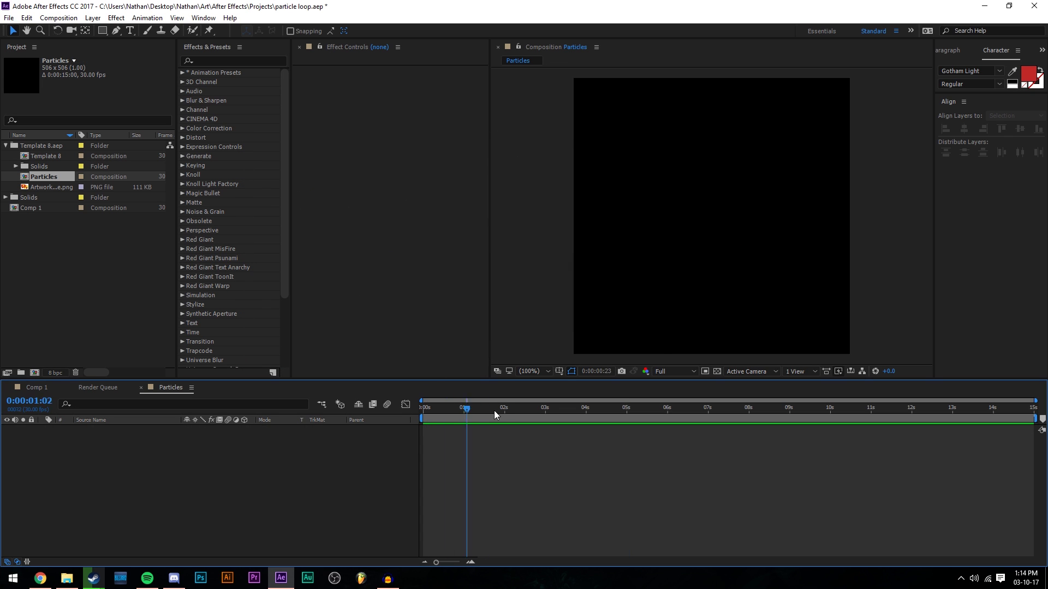
- Add a red solid layer and apply CC Particle World to it, found by searching 'parti'
right_click(332, 445)
mouse_move(355, 453)
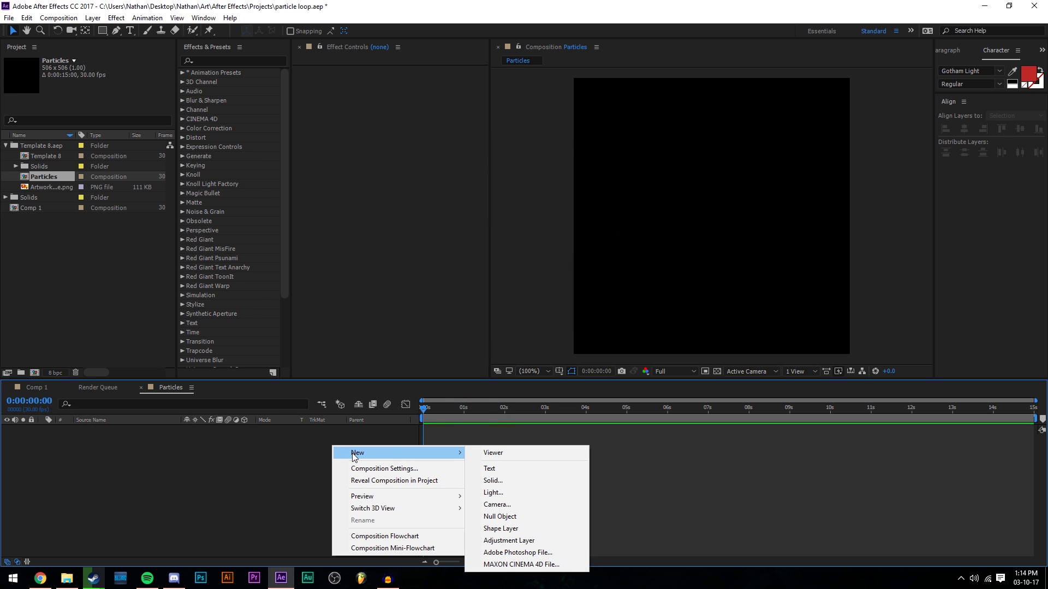
left_click(509, 478)
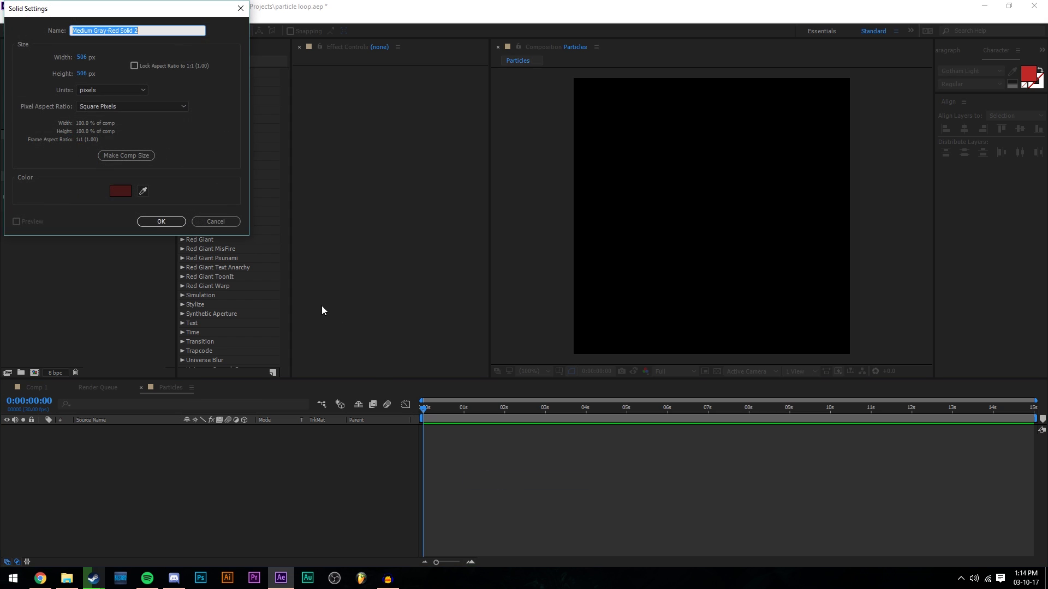
left_click(158, 222)
left_click(211, 61)
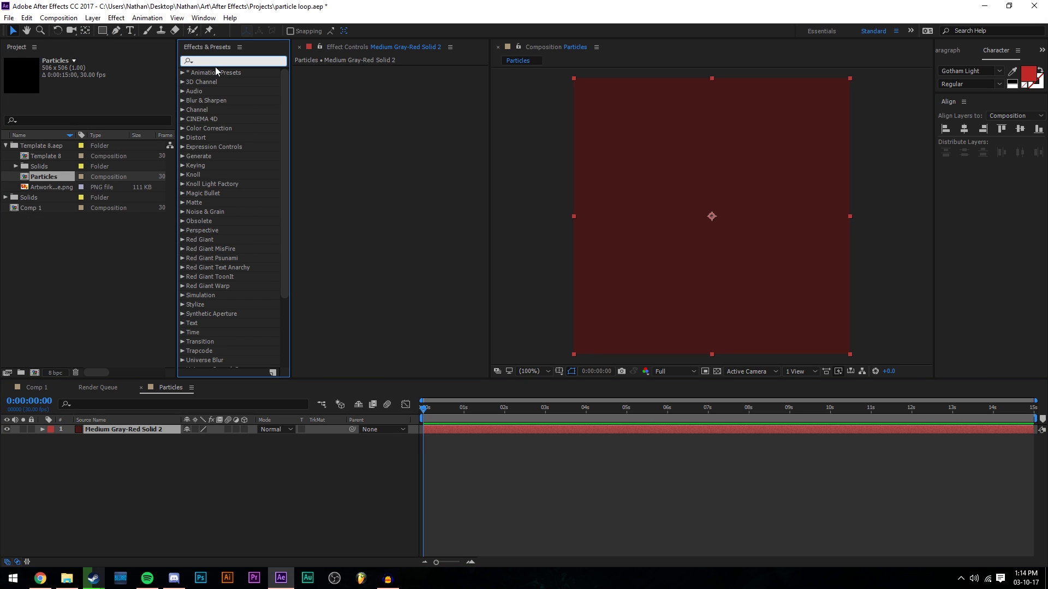
type("parti")
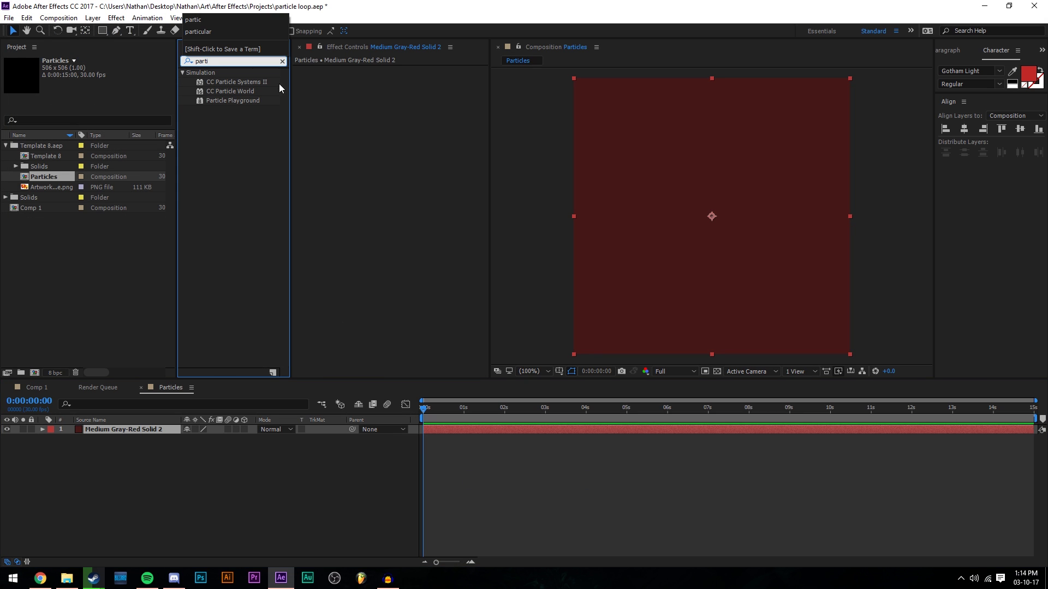
left_click_drag(244, 92, 171, 431)
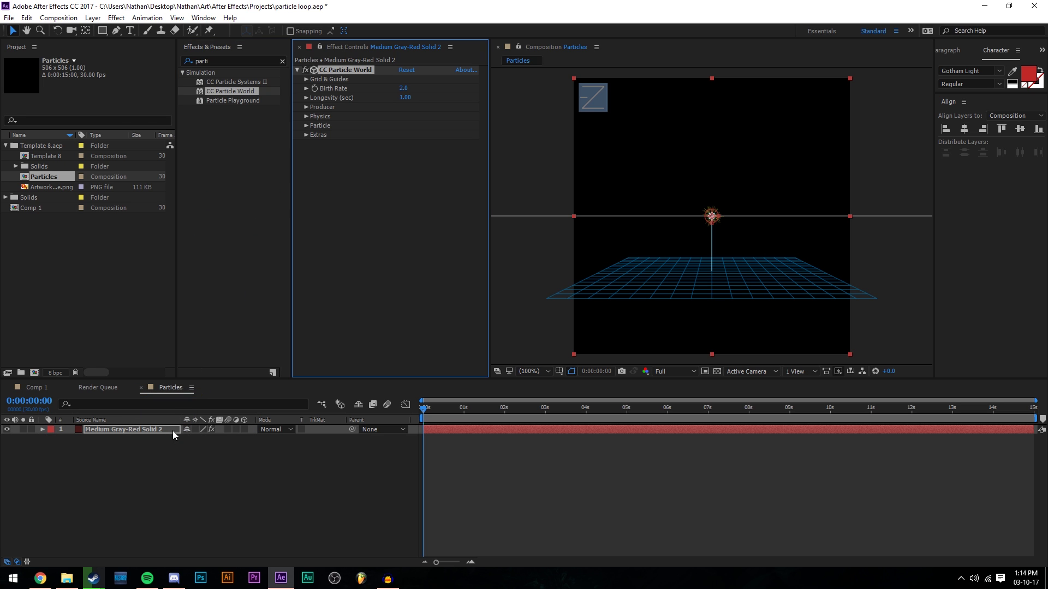
- In Grid & Guides, turn off the radius, motion path, floor grid, horizon and axis box guides
left_click(305, 80)
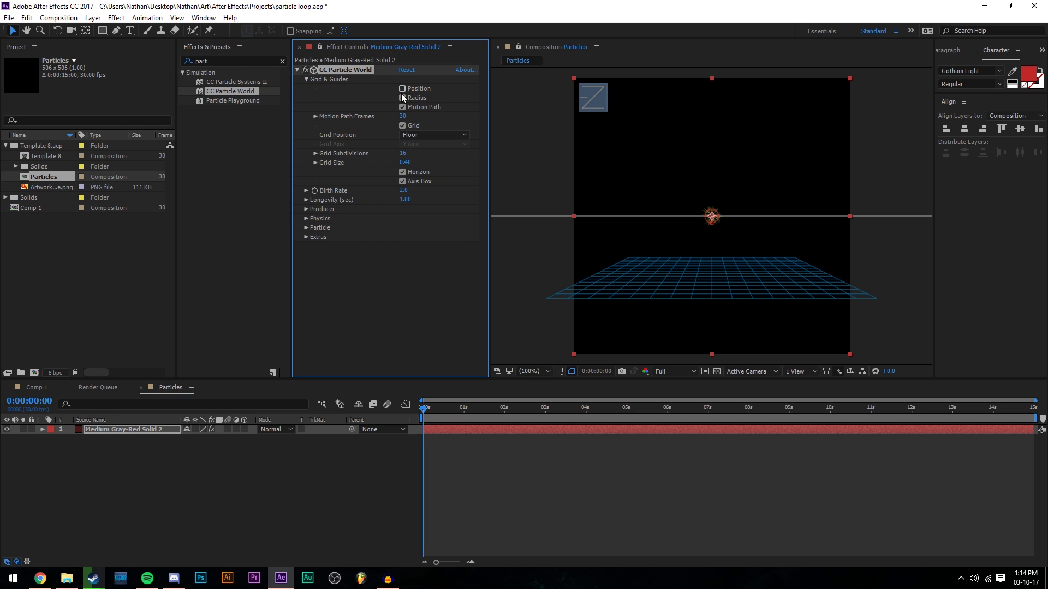
left_click(403, 98)
left_click(402, 107)
left_click(403, 125)
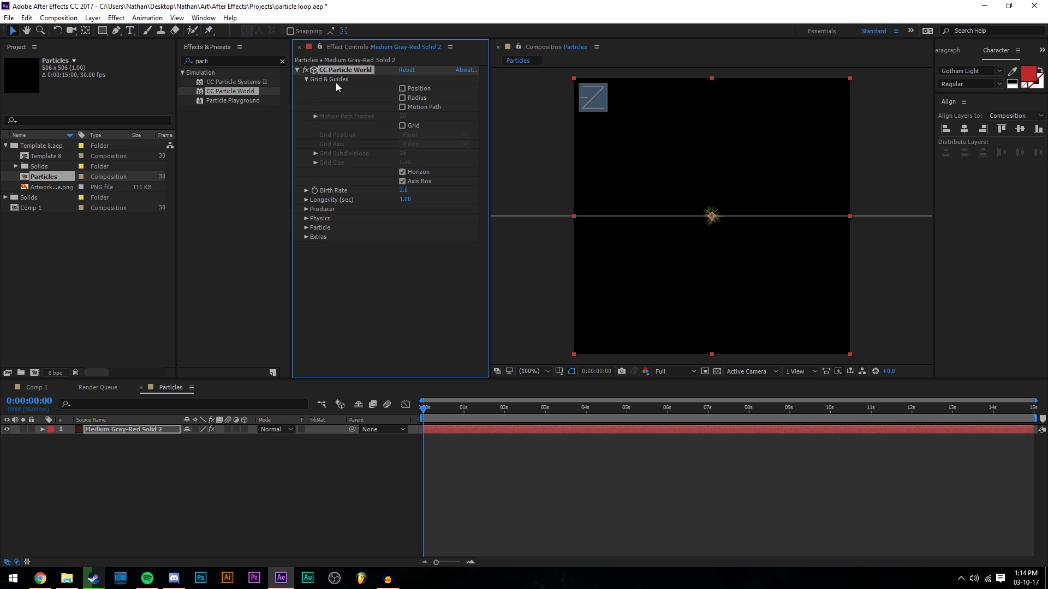
left_click(402, 181)
left_click(402, 172)
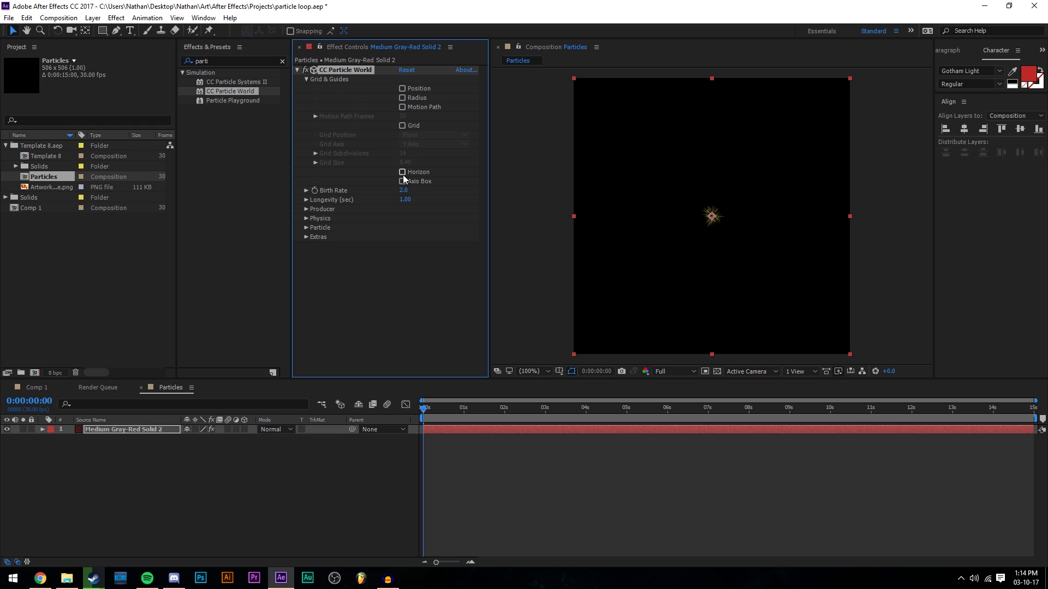
left_click(305, 79)
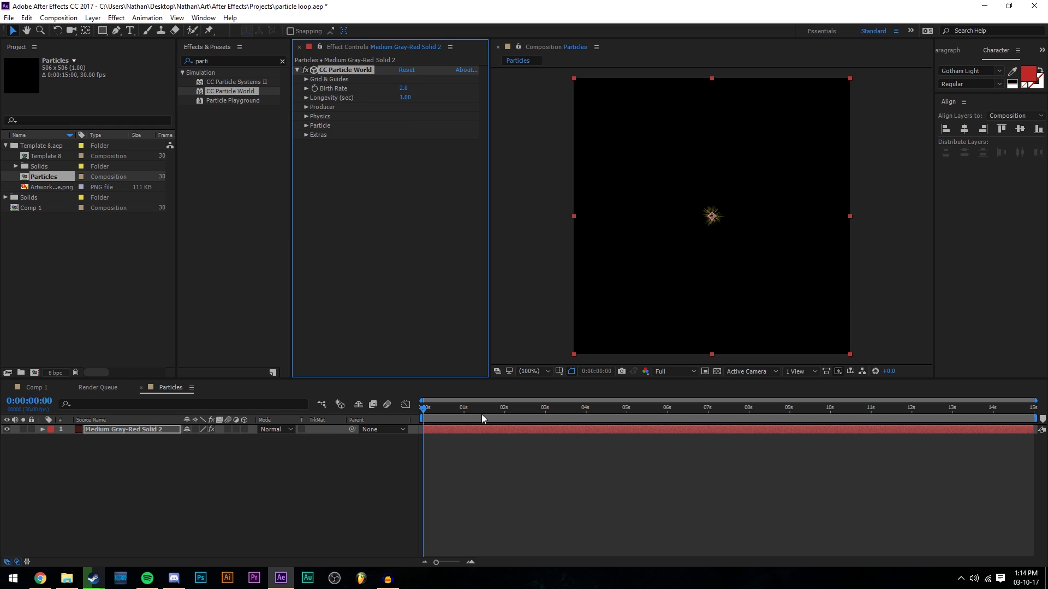
- Lower the CC Particle World Birth Rate to 0.1 and preview the particles
left_click_drag(476, 411, 582, 408)
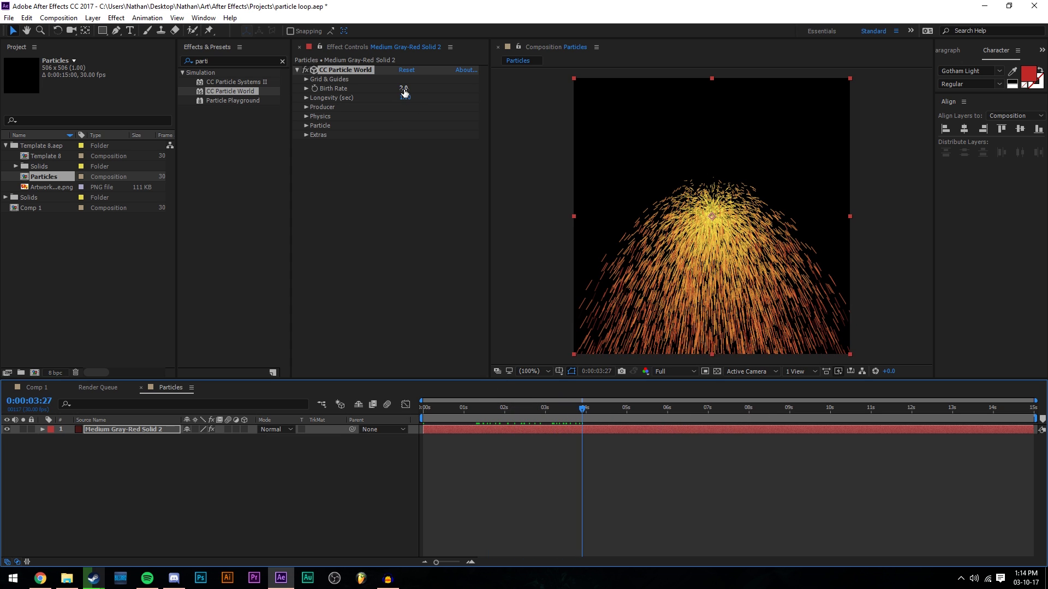
left_click_drag(403, 92, 394, 89)
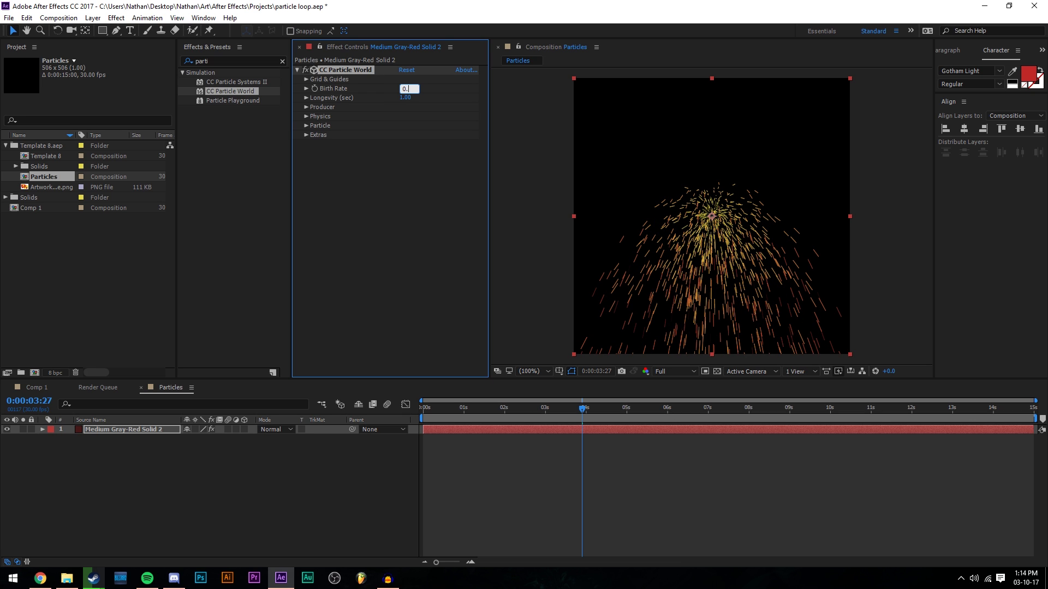
type("1")
key("Return")
key("space")
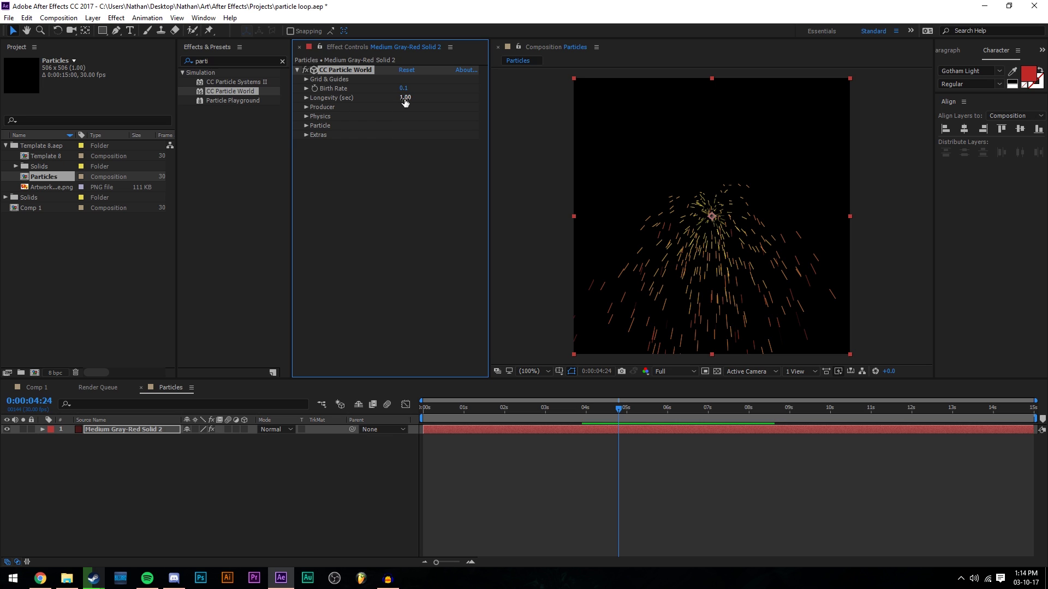
- Set Longevity to 1.5 and widen the Producer area across the frame
type(".5")
key("Return")
left_click(305, 109)
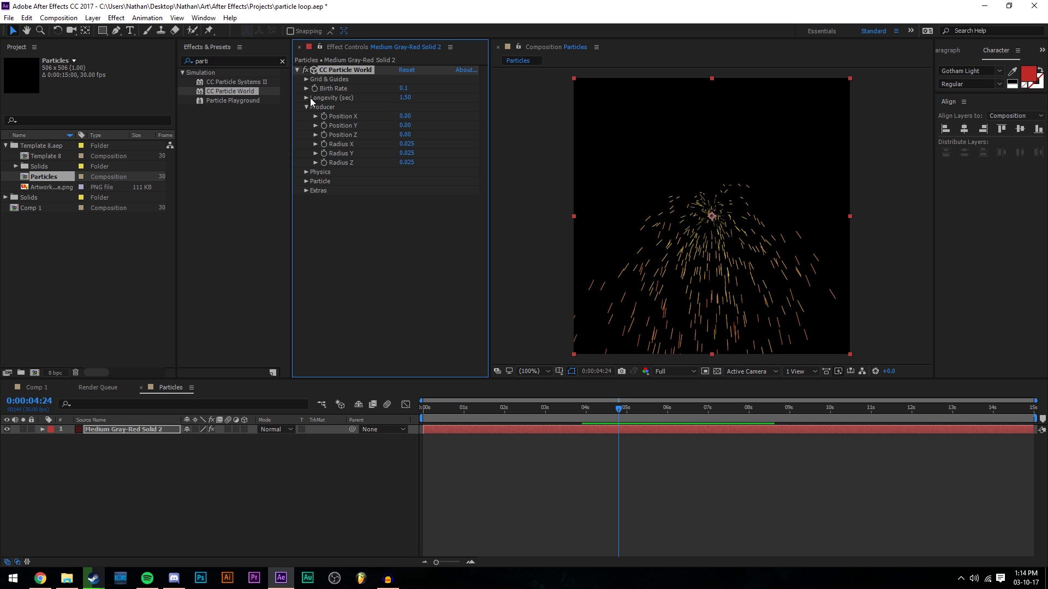
left_click_drag(404, 119, 473, 159)
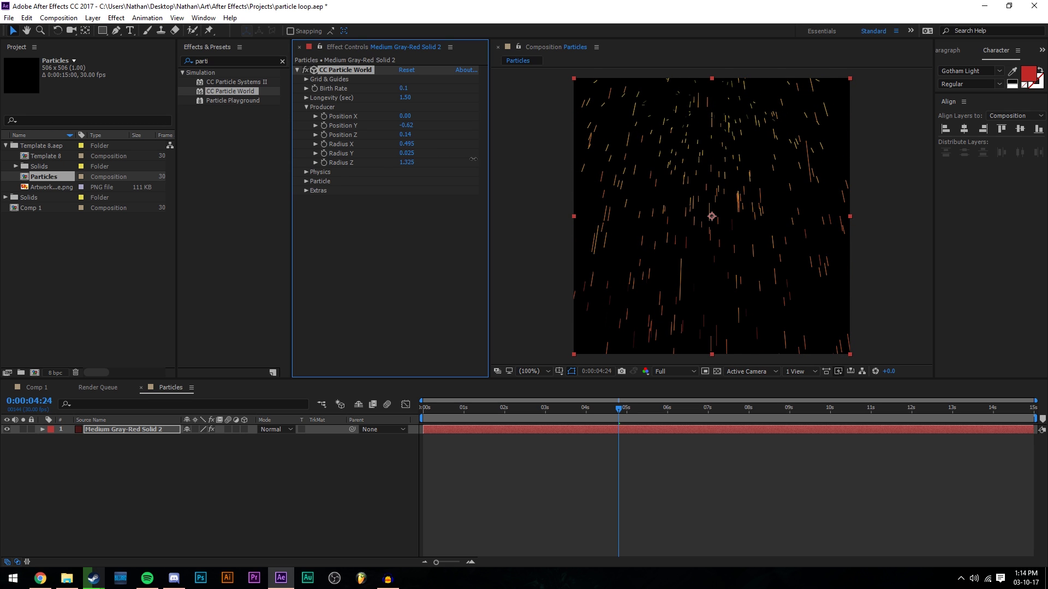
- Set Physics Animation to Twirly with Velocity 0.62 and Extra 0.61
left_click(306, 174)
left_click(427, 182)
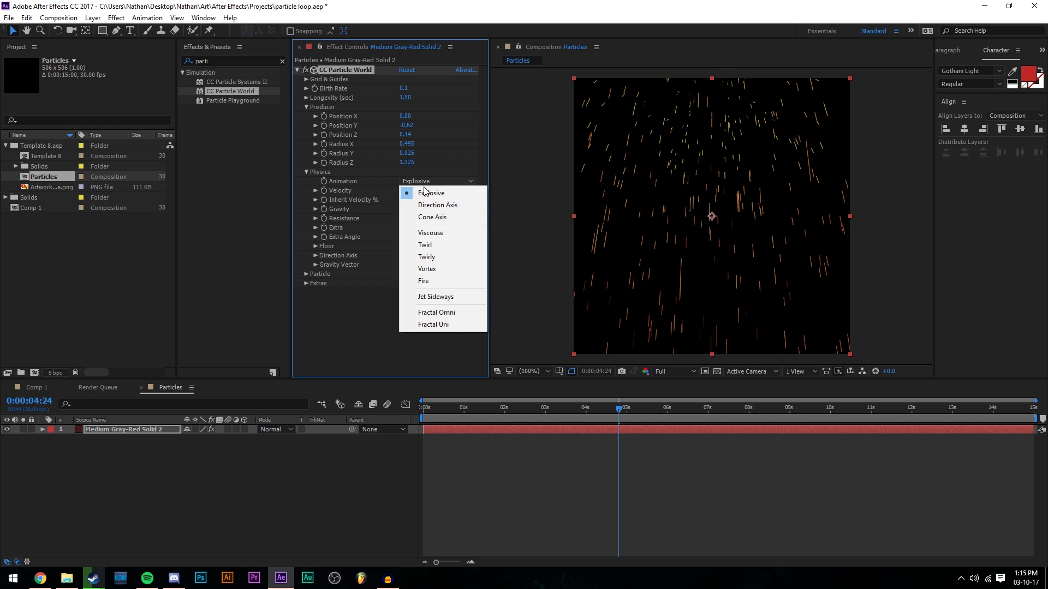
left_click(425, 257)
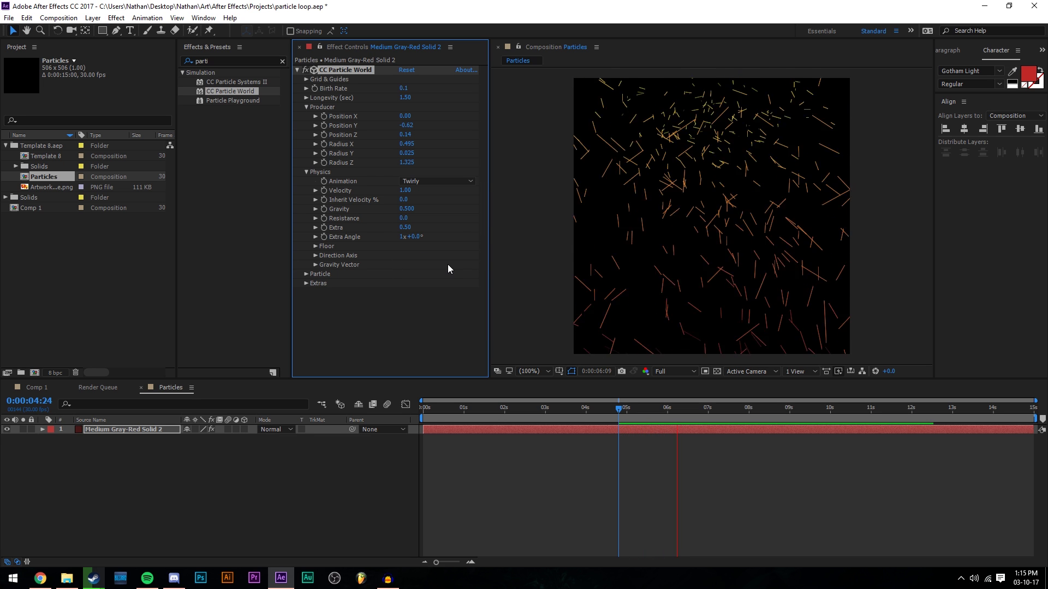
key("space")
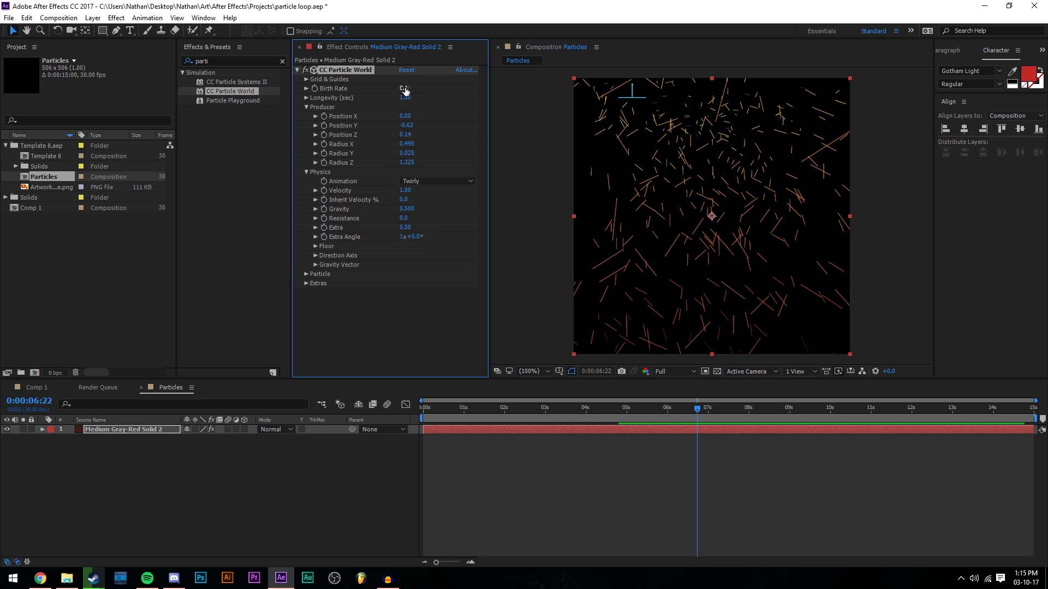
left_click_drag(406, 193, 386, 191)
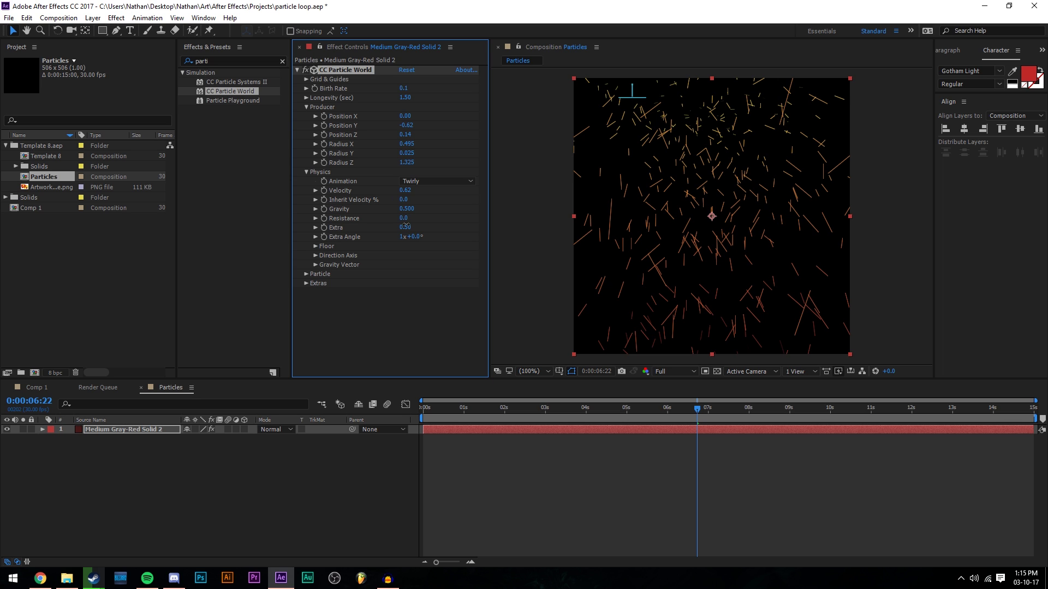
left_click_drag(405, 225, 411, 225)
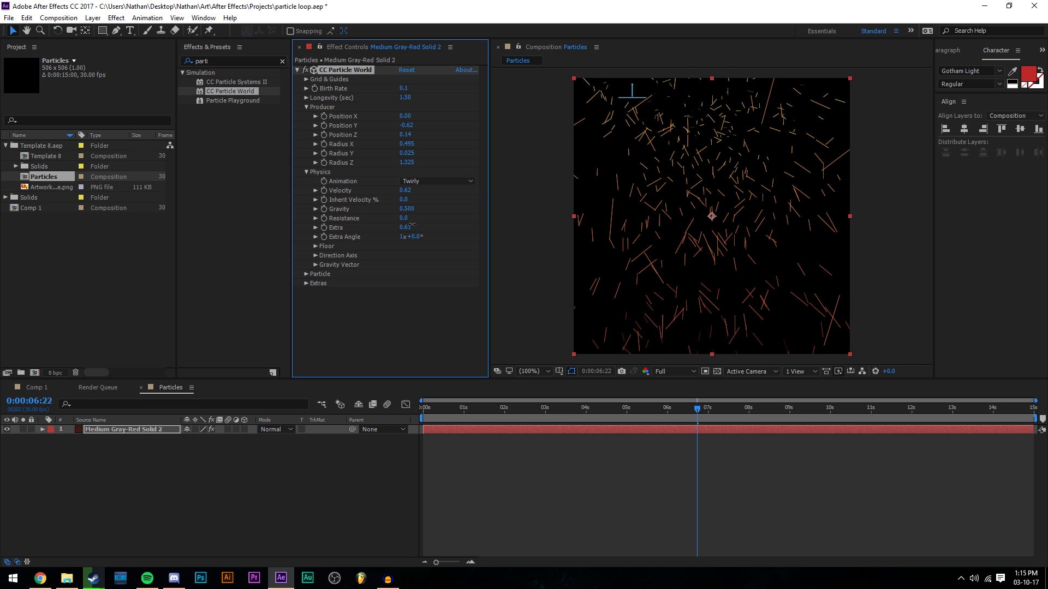
- Change the Particle Type to Shaded Sphere
left_click(306, 274)
left_click(405, 233)
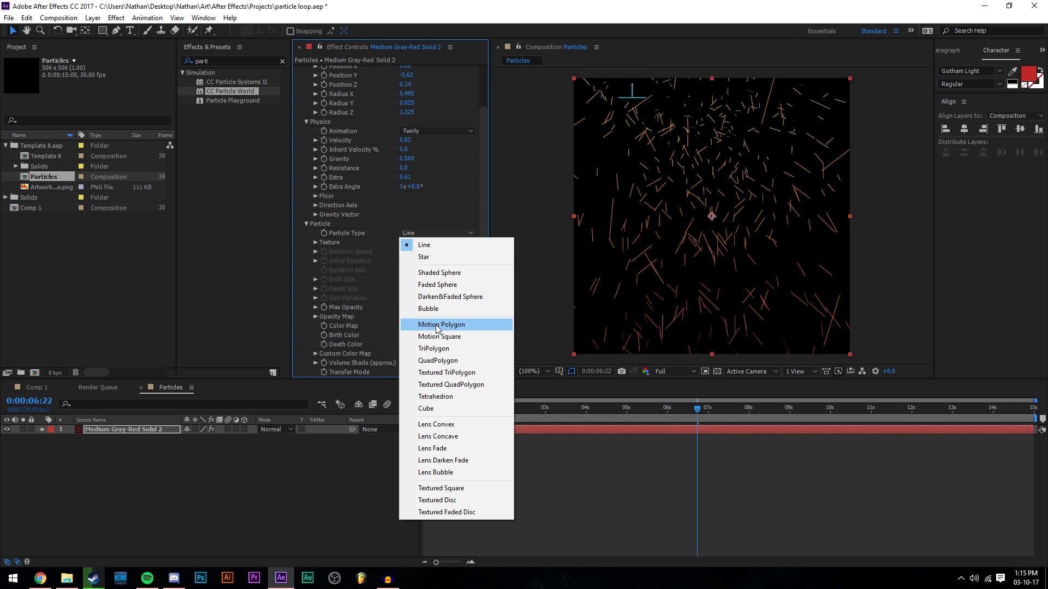
left_click(440, 272)
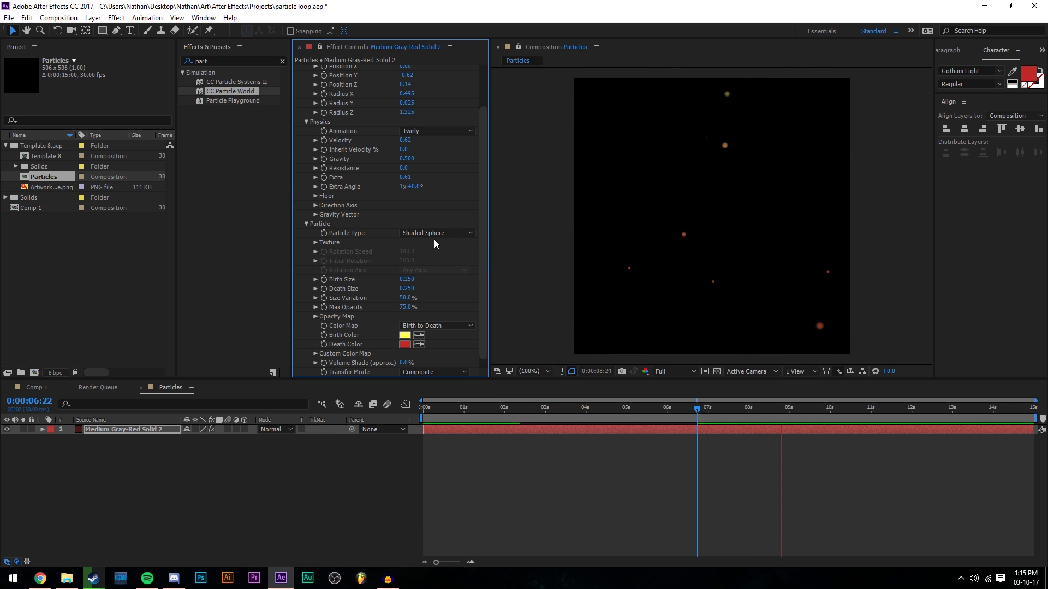
key("space")
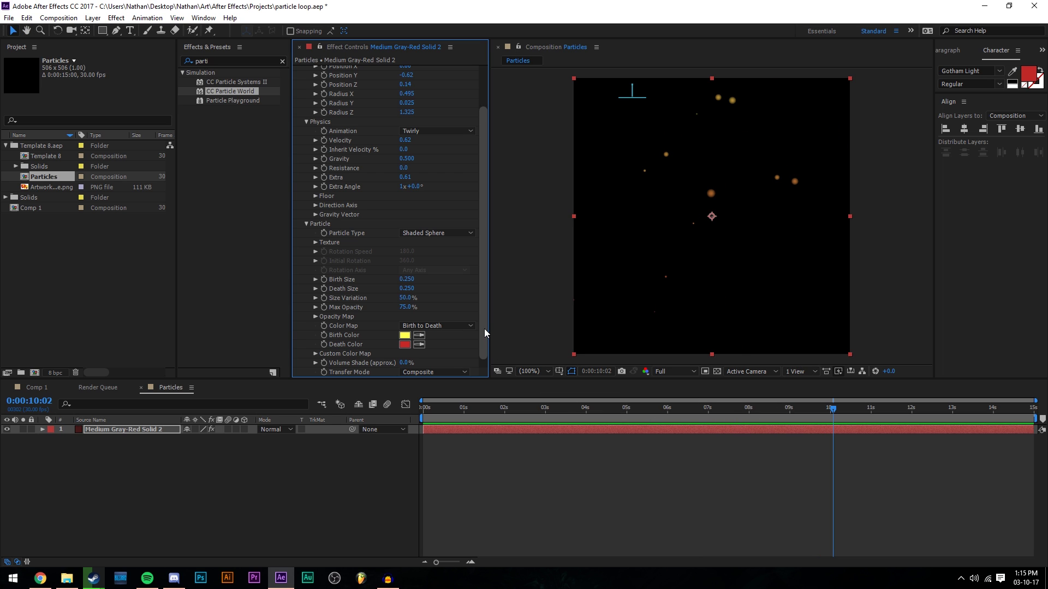
- Return to the comp start and collapse the Producer, Physics and Particle groups
left_click_drag(523, 409, 848, 428)
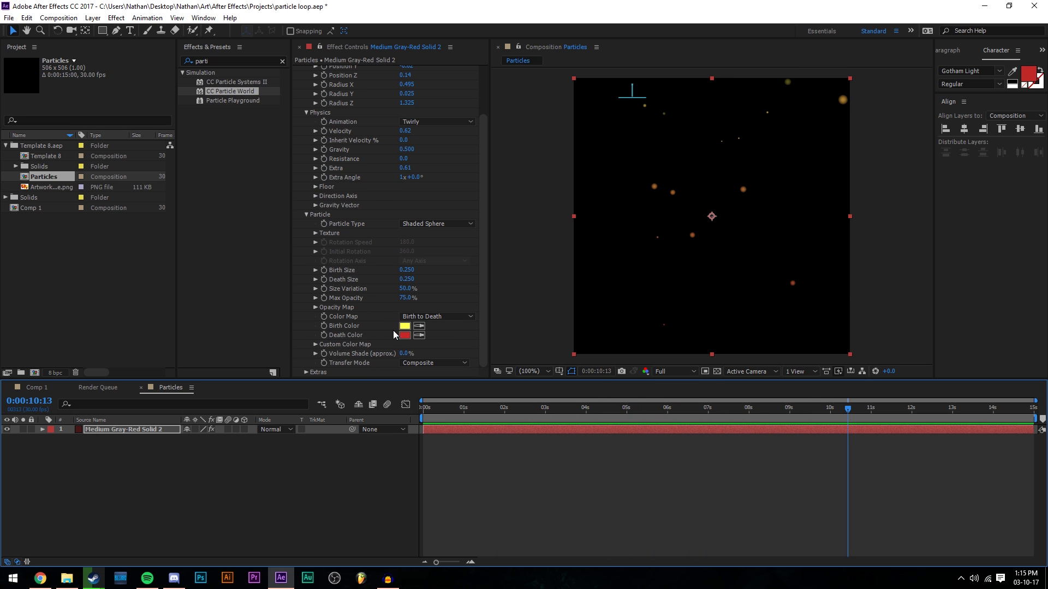
scroll(395, 334, "up", 3)
scroll(397, 341, "down", 3)
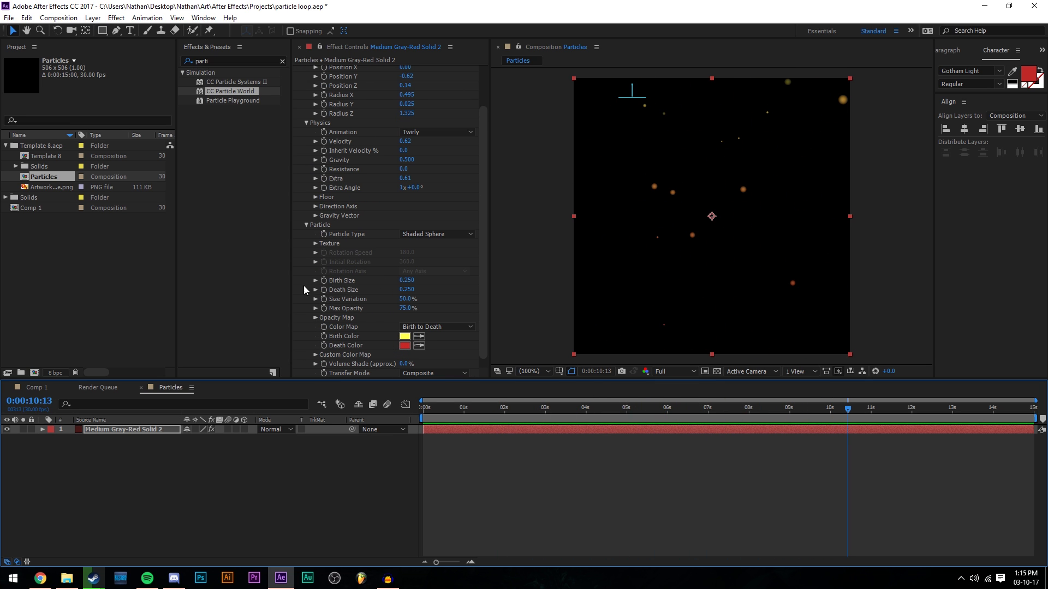
scroll(359, 235, "up", 5)
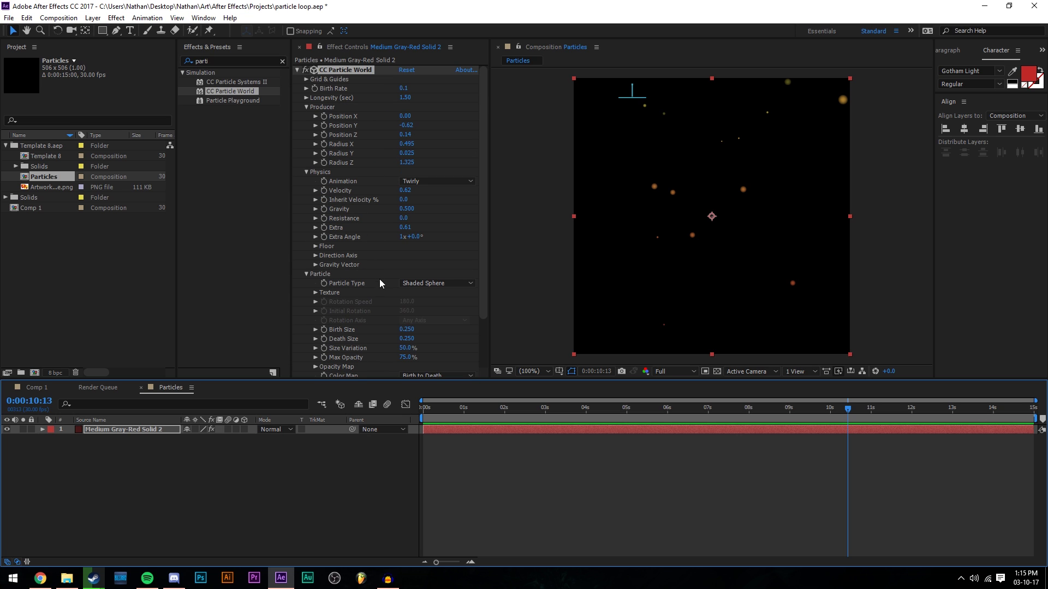
left_click(306, 107)
left_click(306, 117)
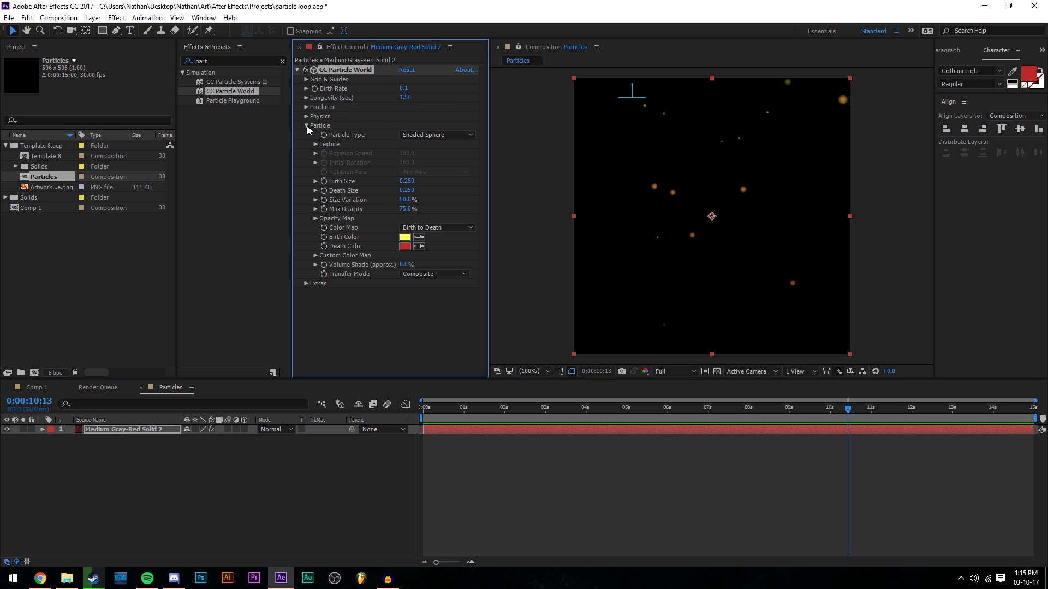
left_click(306, 126)
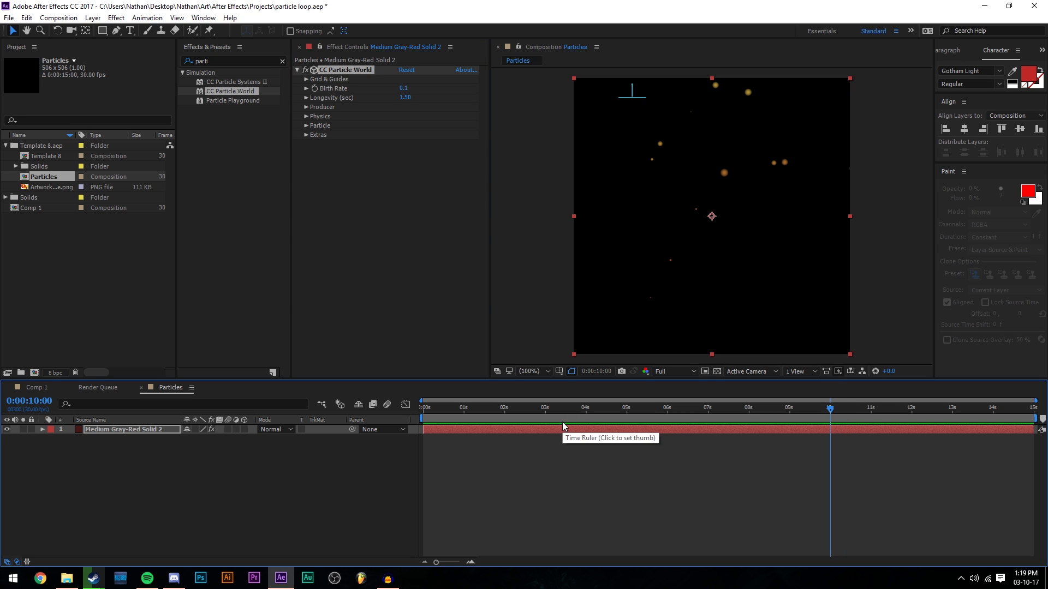
- End the work area at 10 seconds and scrub through the particles
left_click_drag(1034, 421, 731, 412)
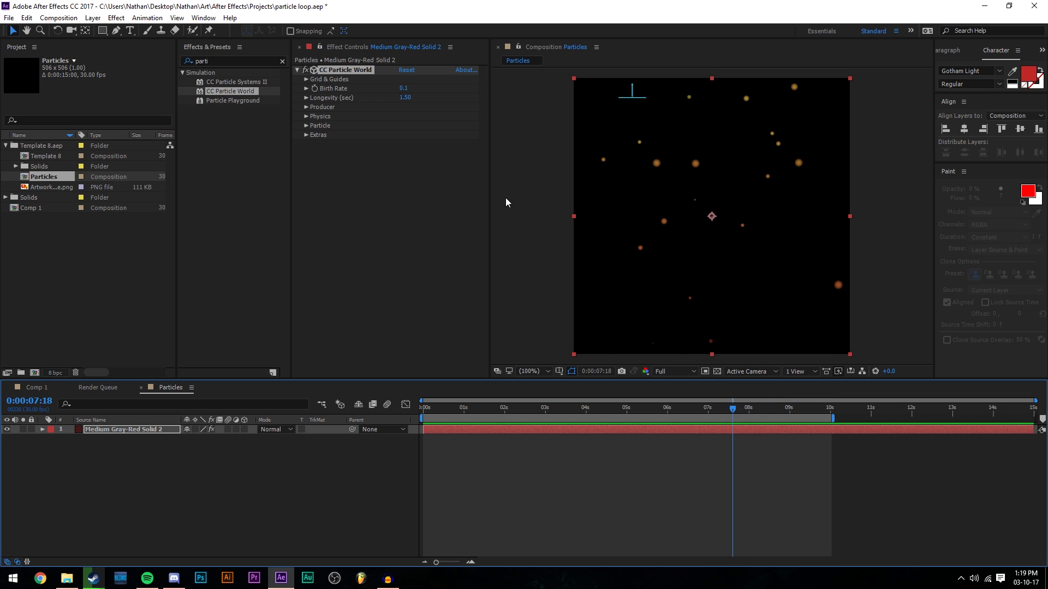
left_click(646, 412)
left_click_drag(645, 414, 545, 426)
- Trim the particle layer's start to 3 s, extend its end to about 14.5 s, and slide it toward 0 s
left_click(552, 431)
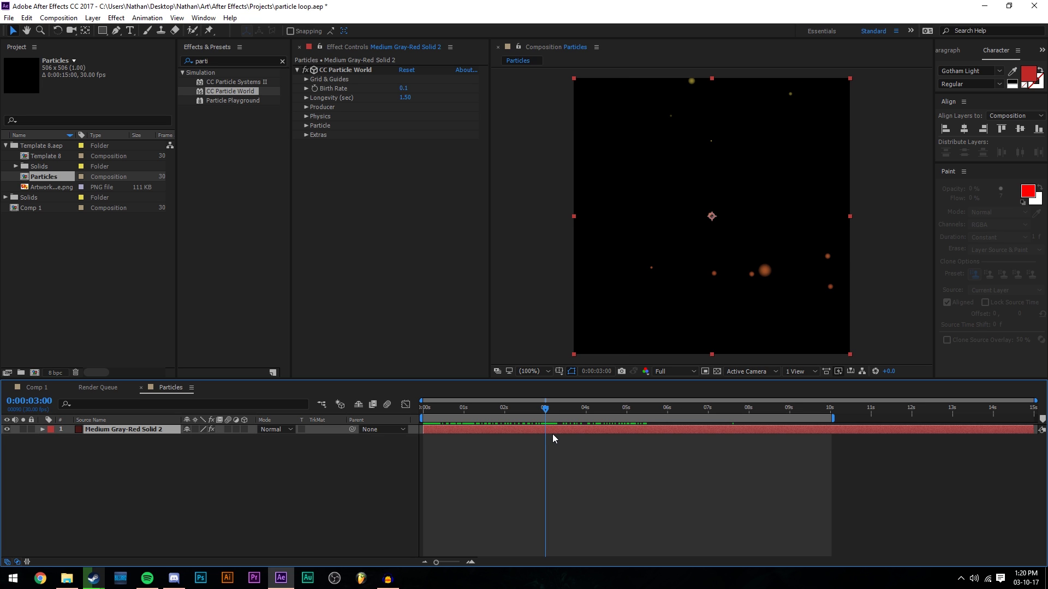
key("KP_Multiply")
left_click_drag(424, 434, 451, 413)
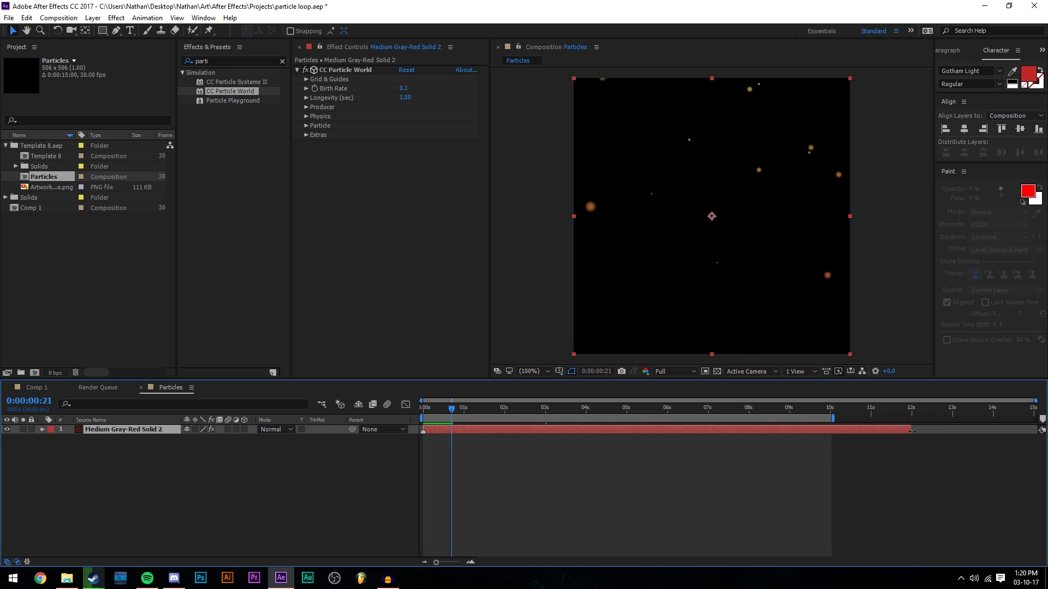
mouse_move(911, 431)
left_mouse_down()
mouse_move(1016, 435)
mouse_move(891, 430)
mouse_move(997, 430)
mouse_move(910, 431)
left_mouse_up()
mouse_move(471, 412)
left_mouse_down()
mouse_move(425, 417)
mouse_move(465, 423)
left_mouse_up()
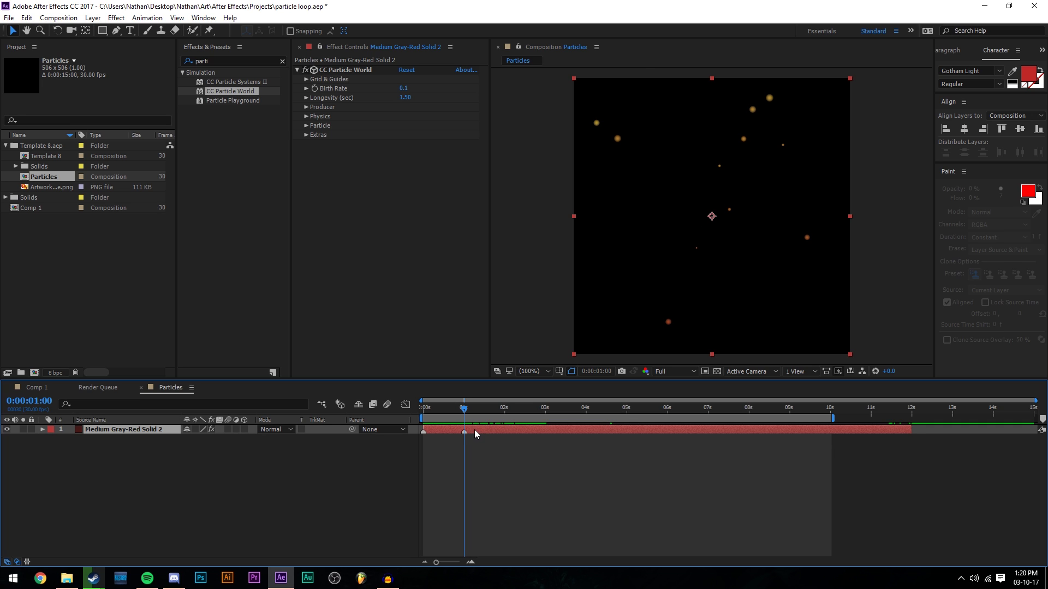
left_click_drag(474, 429, 436, 430)
- Align the particle layer's start with frame 0 and duplicate the layer
left_click(420, 408)
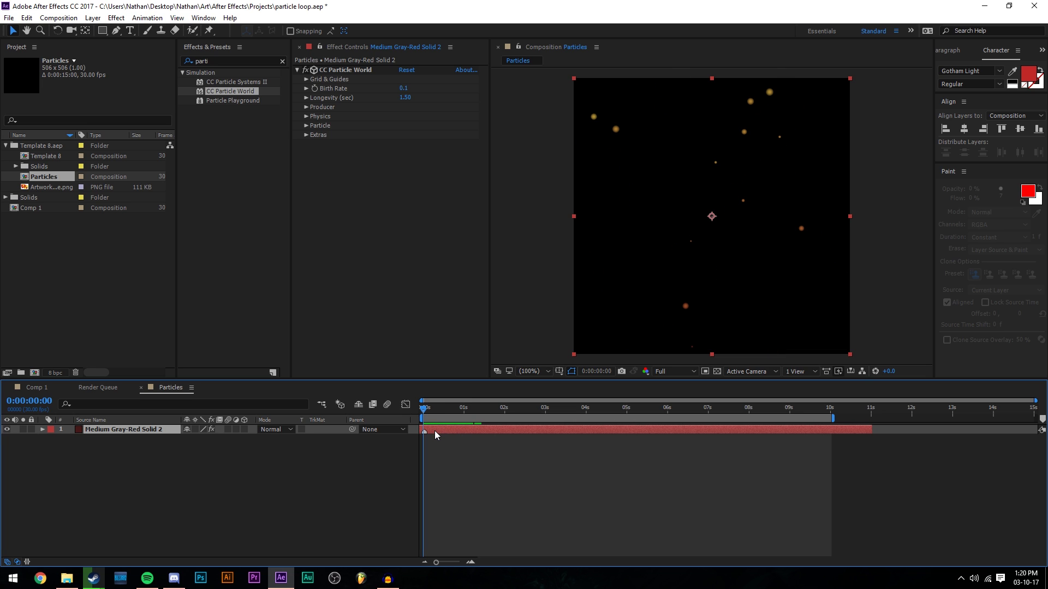
left_click_drag(434, 430, 433, 431)
key("ctrl+d")
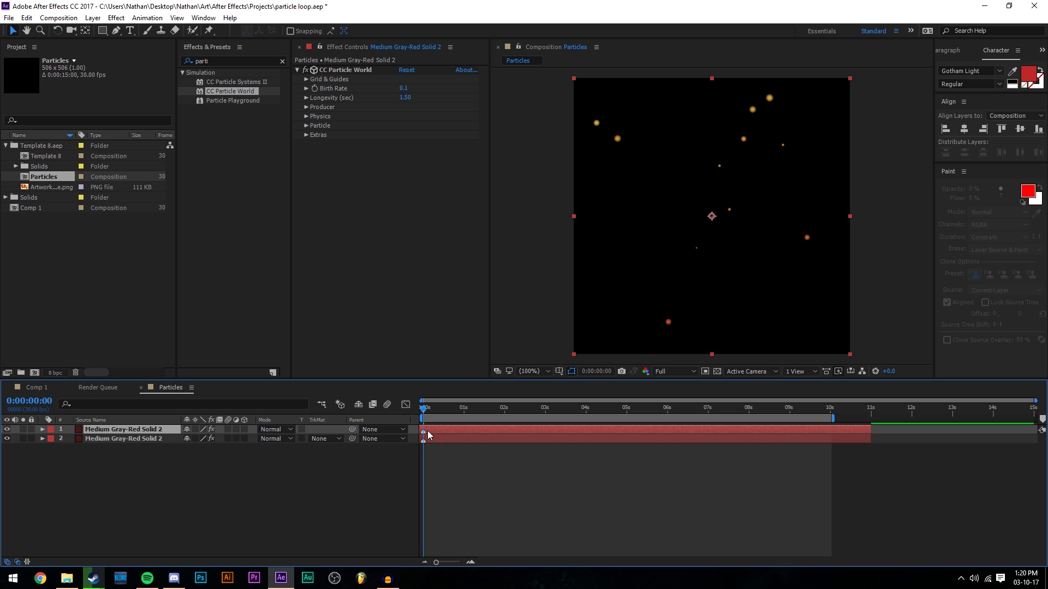
- Trim the top copy to a one-second clip ending at 10 s
key("alt+bracketright")
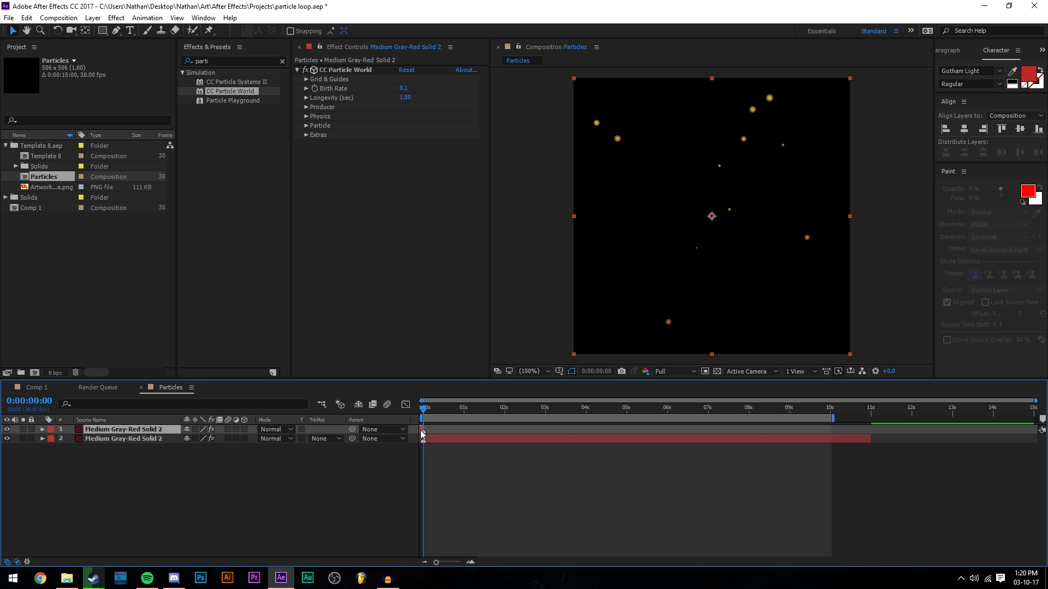
left_click_drag(422, 434, 686, 438)
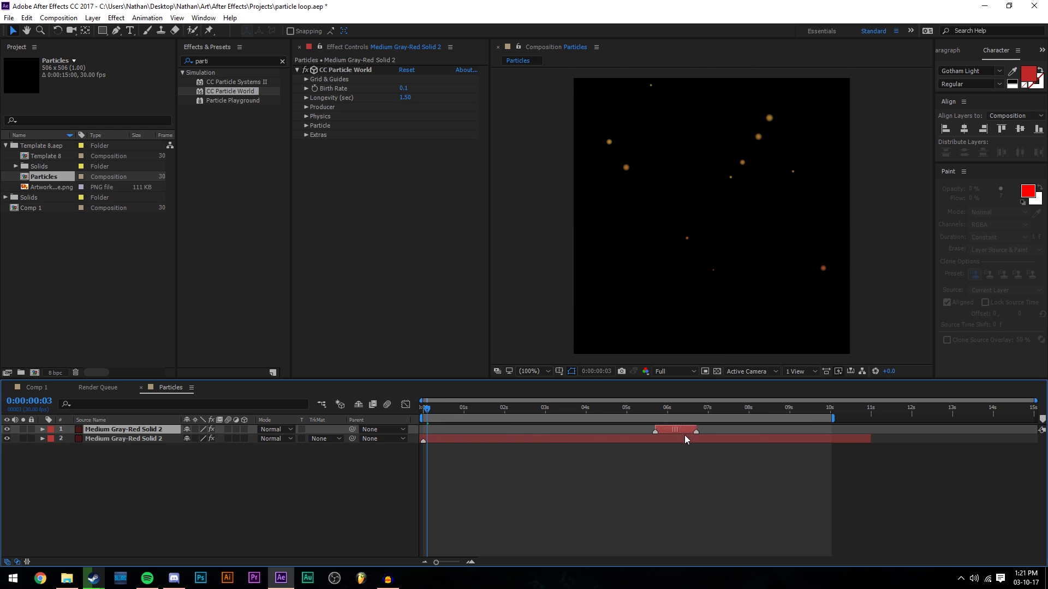
left_click(421, 410)
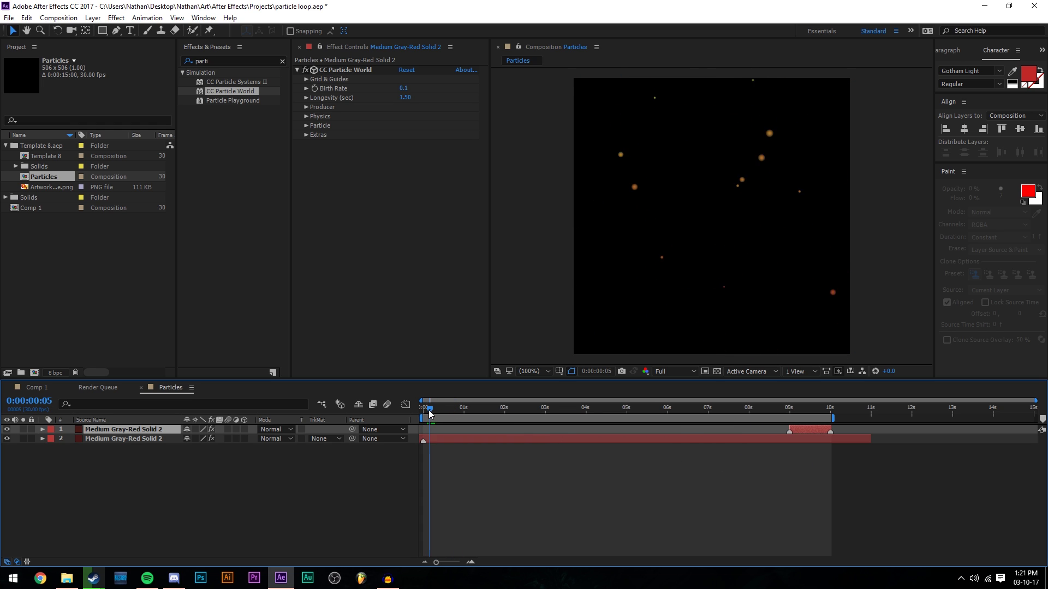
left_click(436, 438)
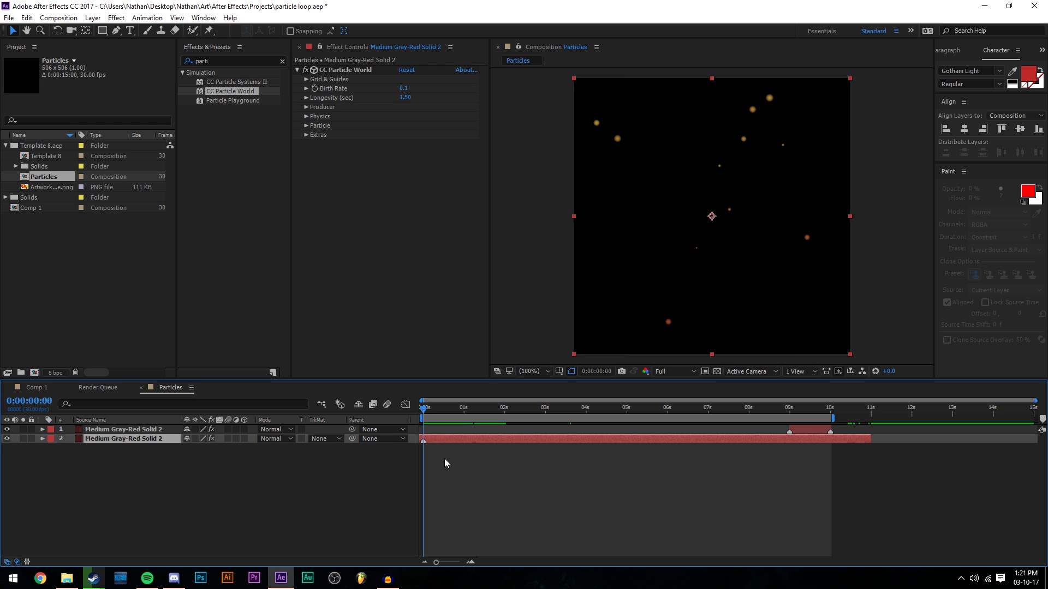
- Trim the lower particle layer's out-point to 10 s, then return the time to the copy's 9 s start
key("alt+bracketleft")
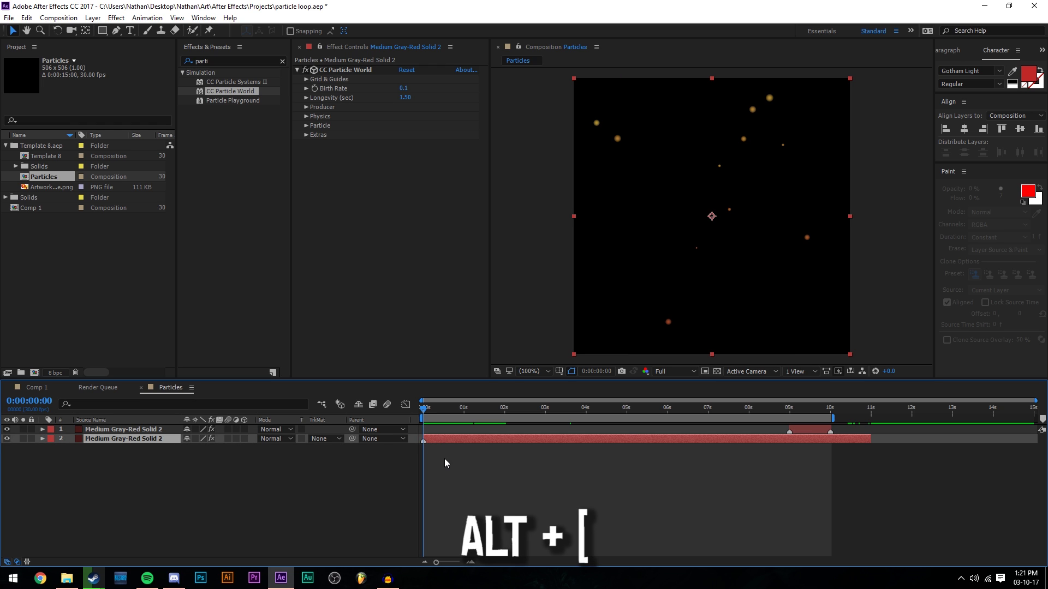
left_click_drag(423, 408, 831, 413)
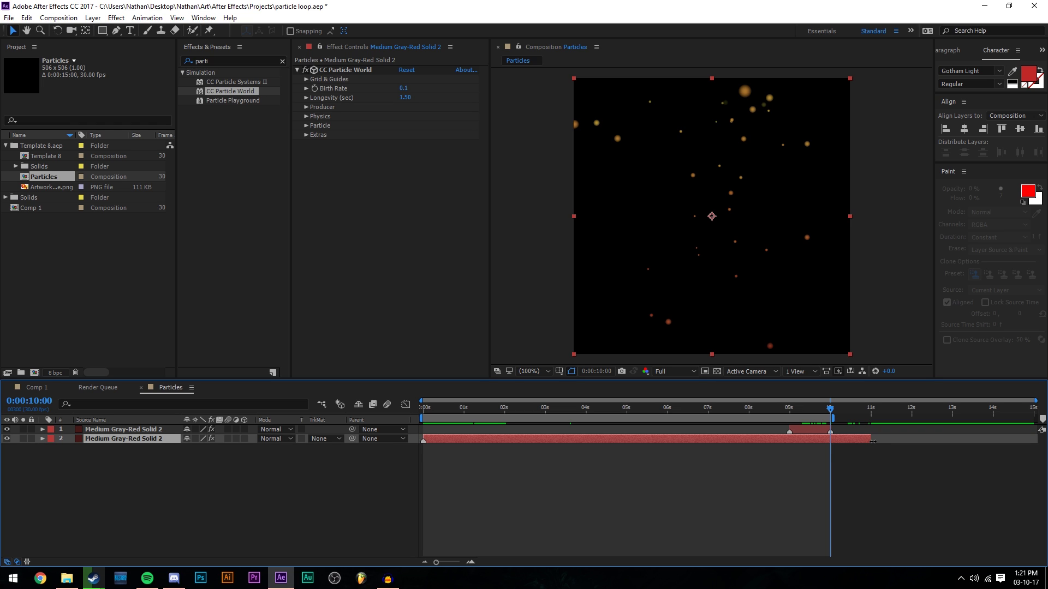
left_click_drag(873, 441, 843, 440)
left_click(849, 441)
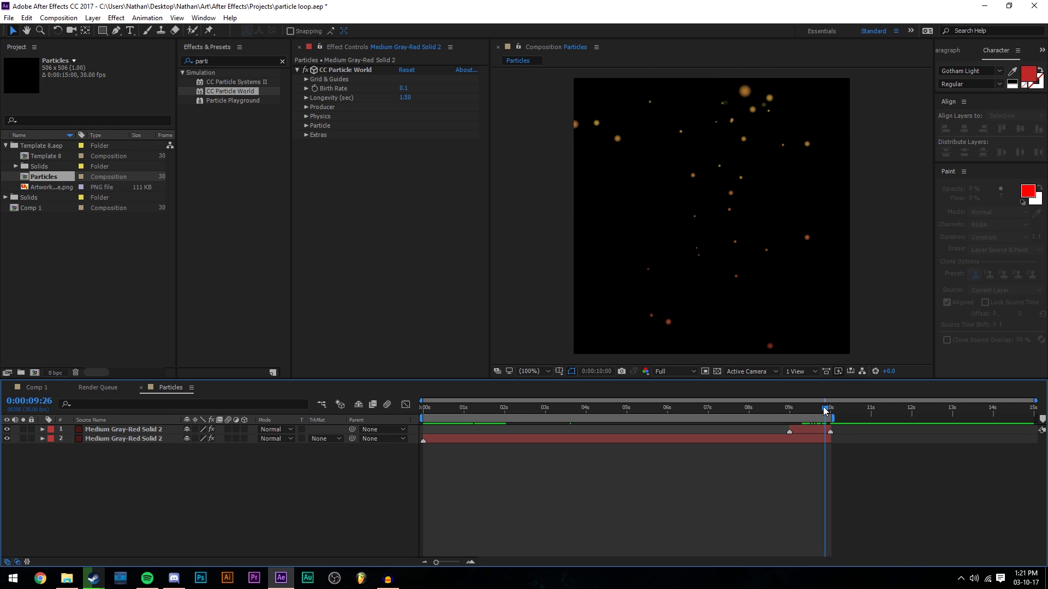
key("shift+Page_Up")
key("shift+Page_Up")
key("shift+Page_Up")
key("Page_Up")
left_click_drag(789, 410, 436, 414)
left_click(447, 439)
left_click(789, 411)
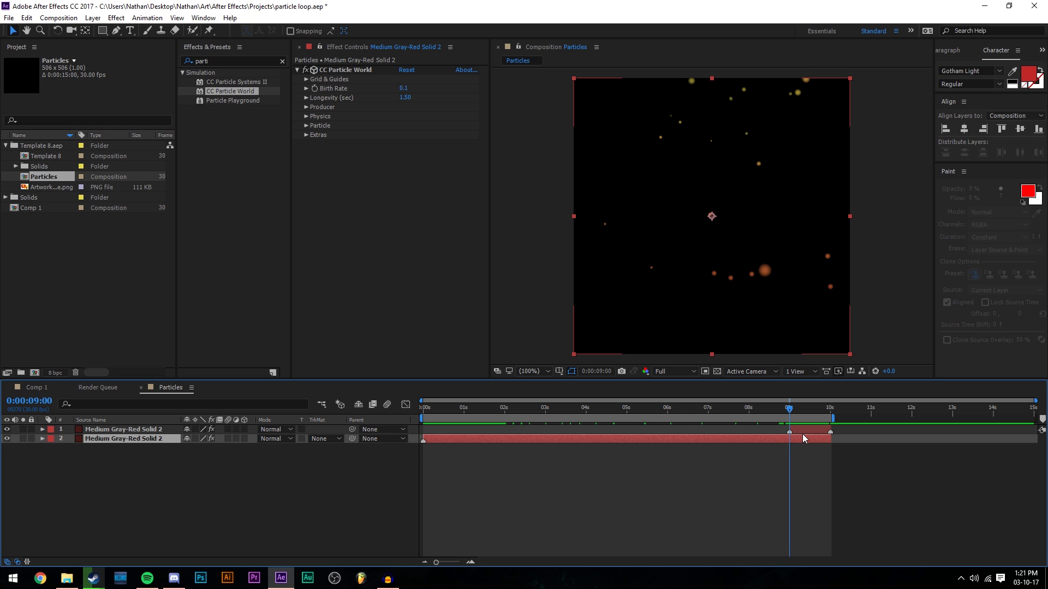
- Keyframe the top copy's Opacity from 0% at 9 s to 100% at 10 s
left_click(803, 430)
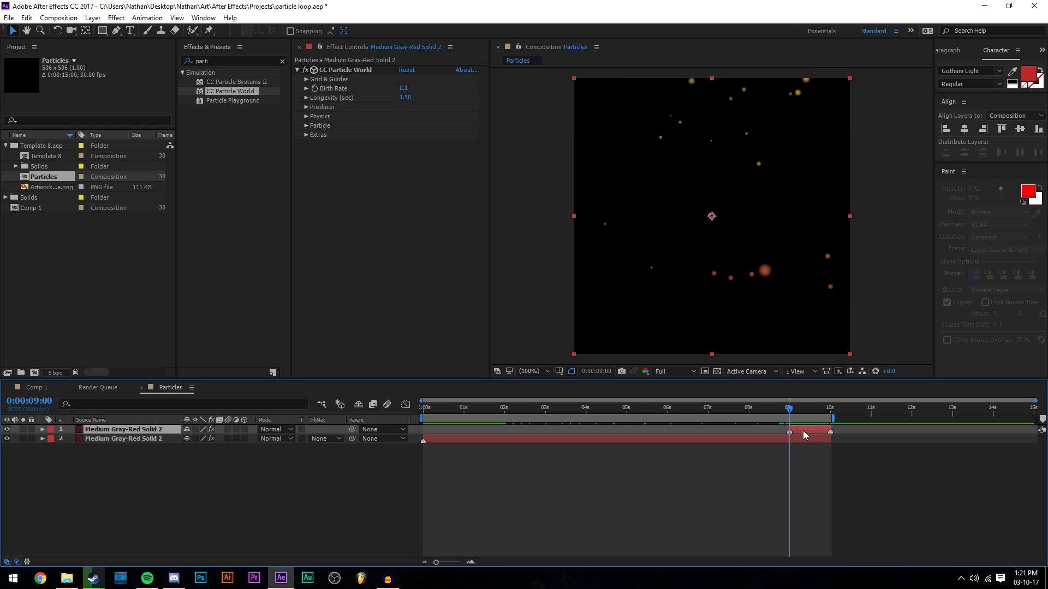
key("t")
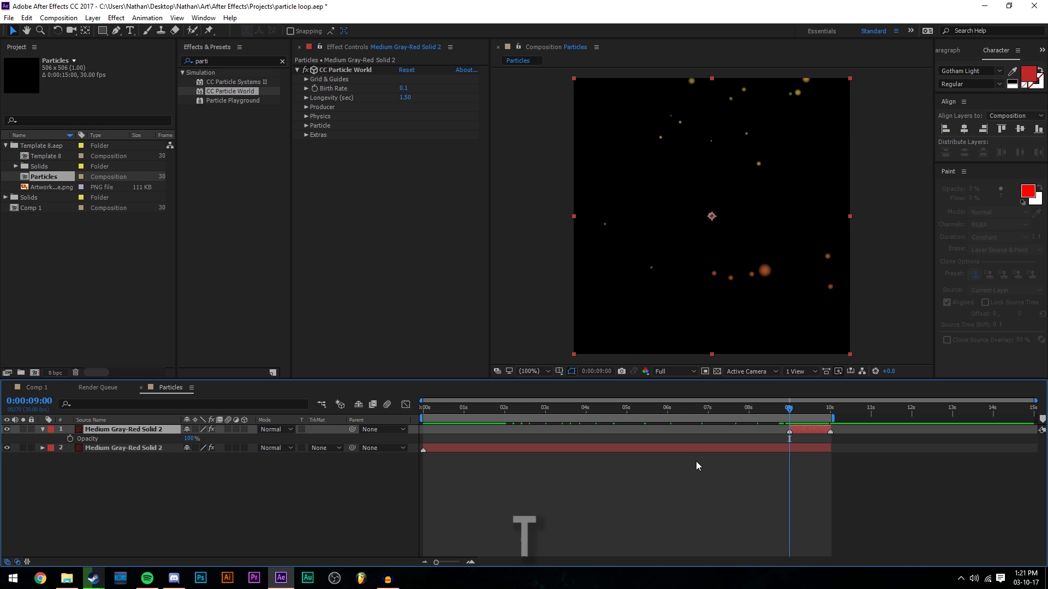
left_click(70, 439)
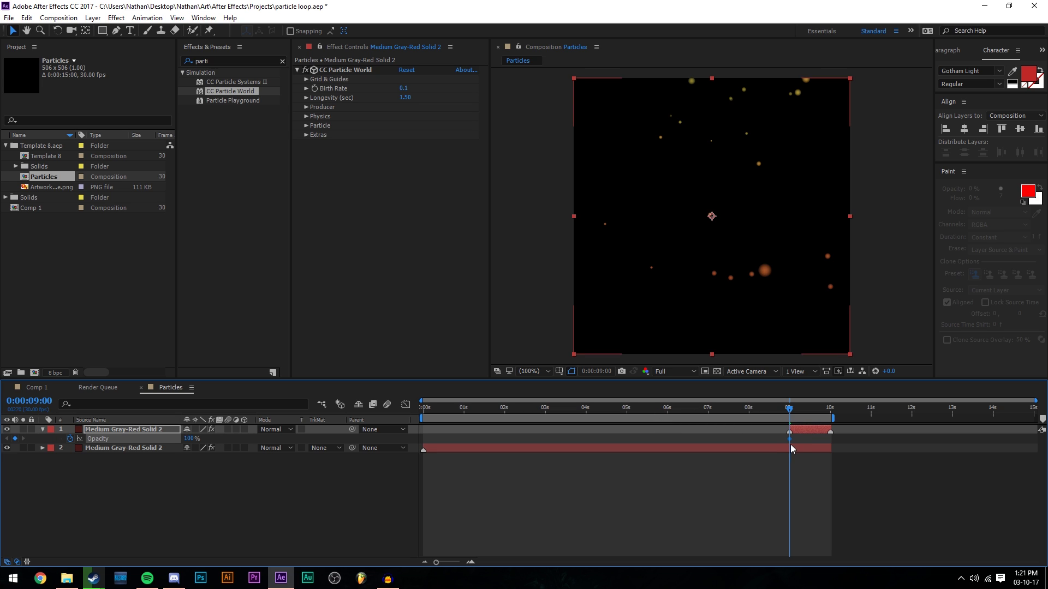
left_click_drag(790, 441, 827, 442)
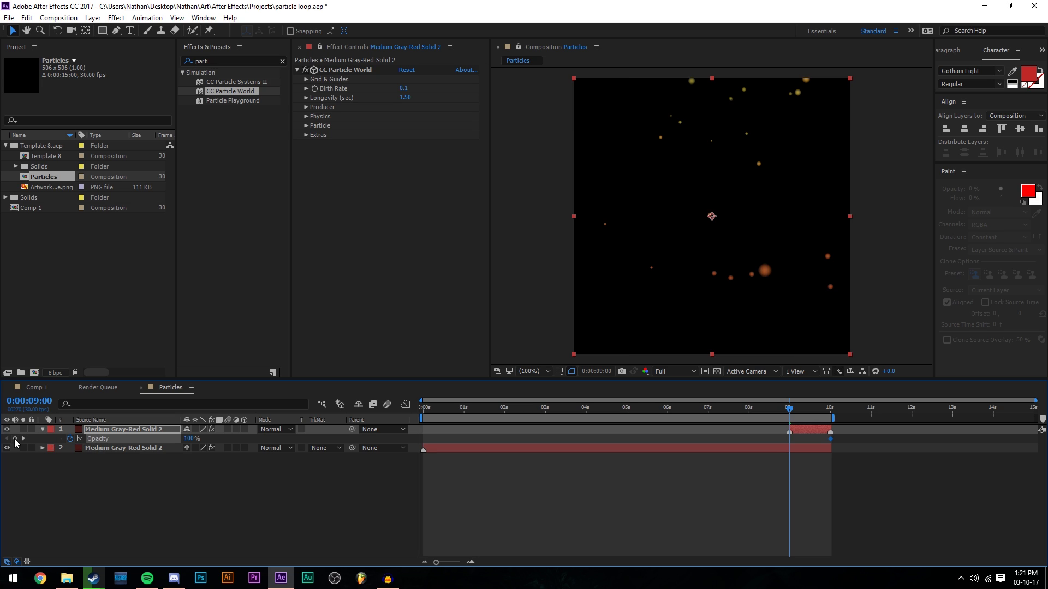
left_click(15, 439)
key("Return")
mouse_move(789, 416)
left_mouse_down()
mouse_move(836, 411)
mouse_move(796, 412)
left_mouse_up()
- Reveal the lower particle layer's Opacity and move the time to 10 s
left_click(131, 449)
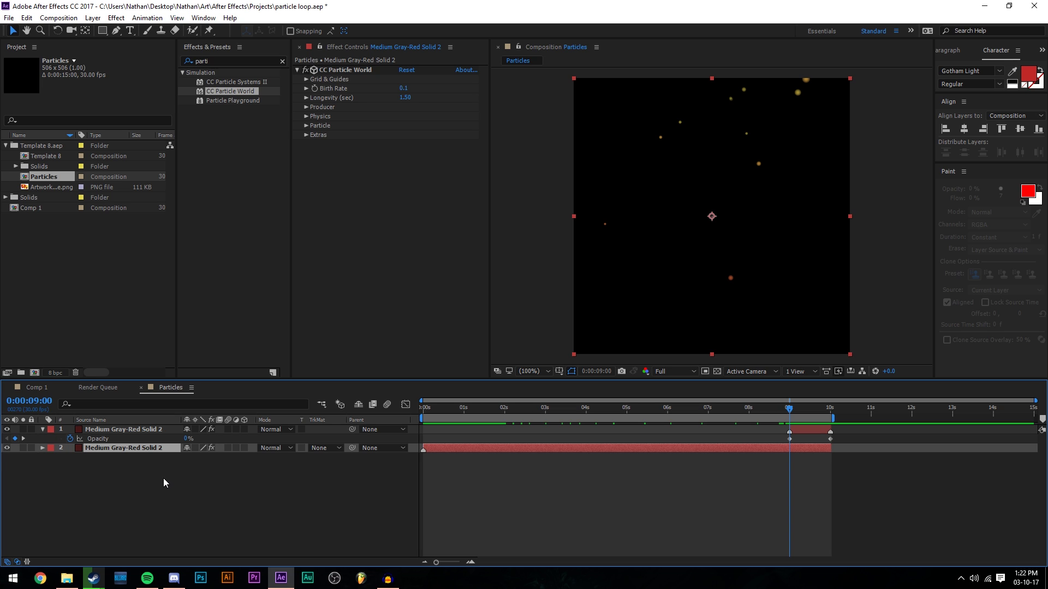
key("t")
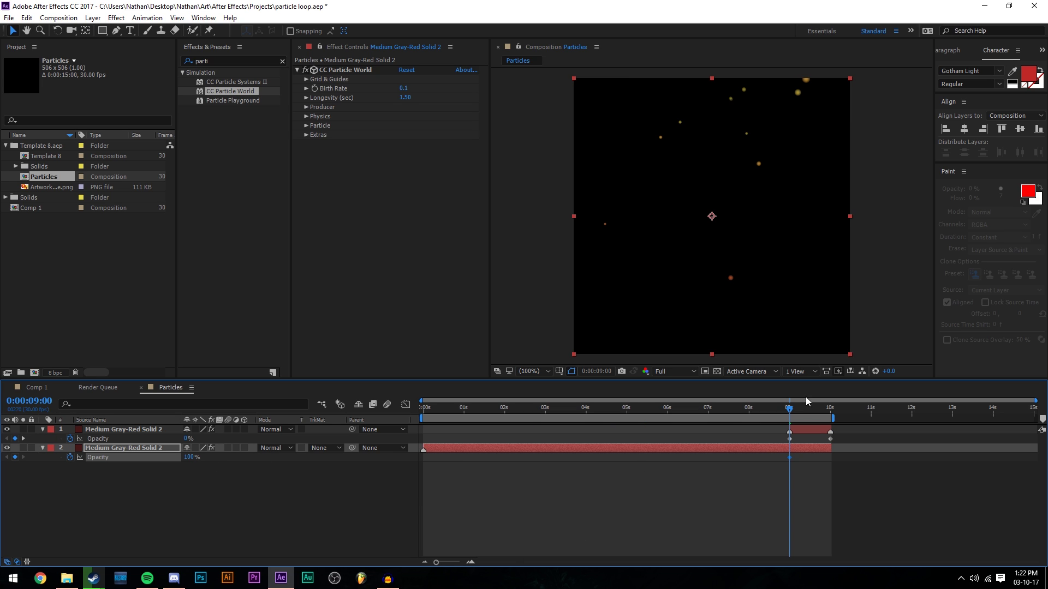
left_click_drag(793, 415, 827, 419)
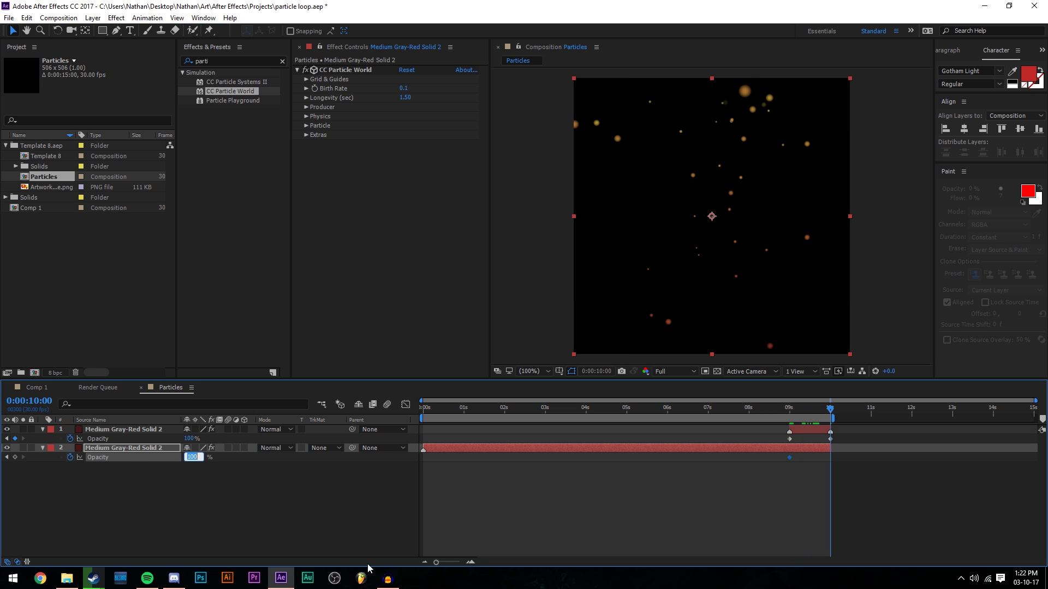
left_click(452, 502)
key("space")
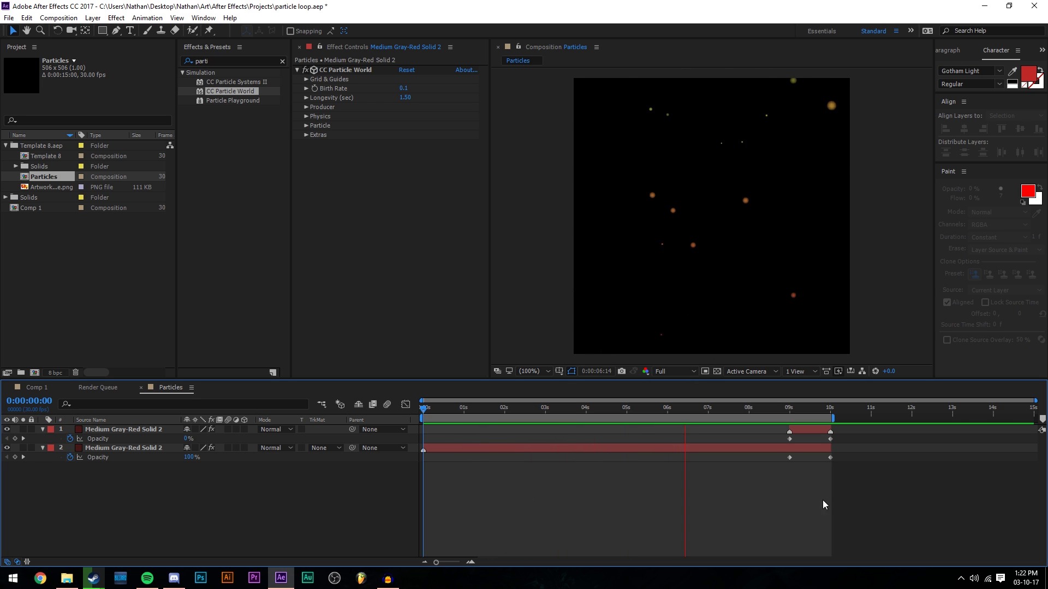
left_click(769, 411)
left_click_drag(771, 411, 774, 415)
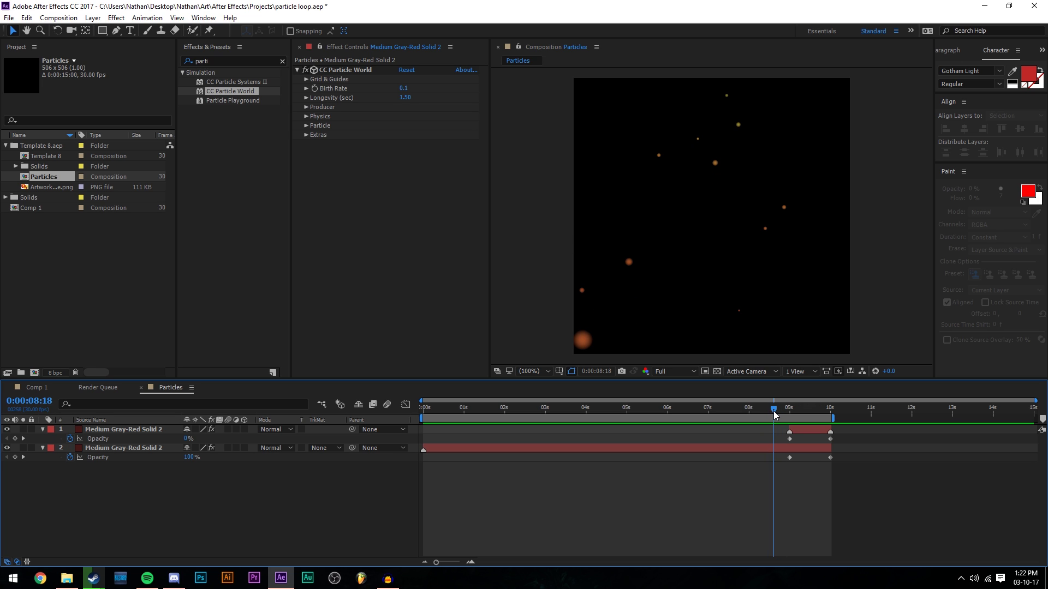
key("space")
key("space")
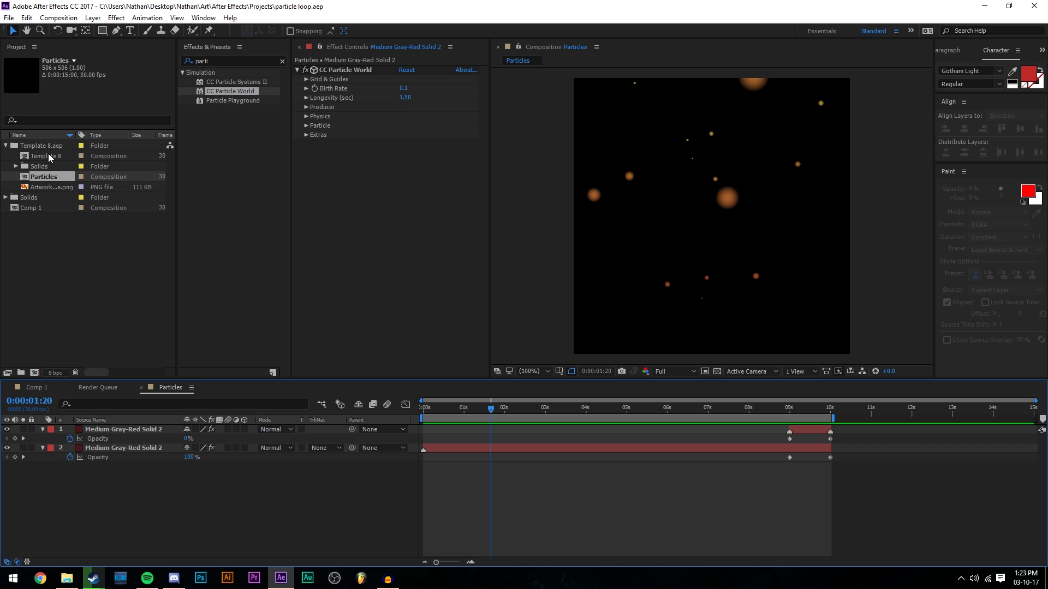
- Add Template 8 above the particles, trim it to end at 6 s, shift it to about 1.7 s, and preview
left_click_drag(49, 158, 182, 432)
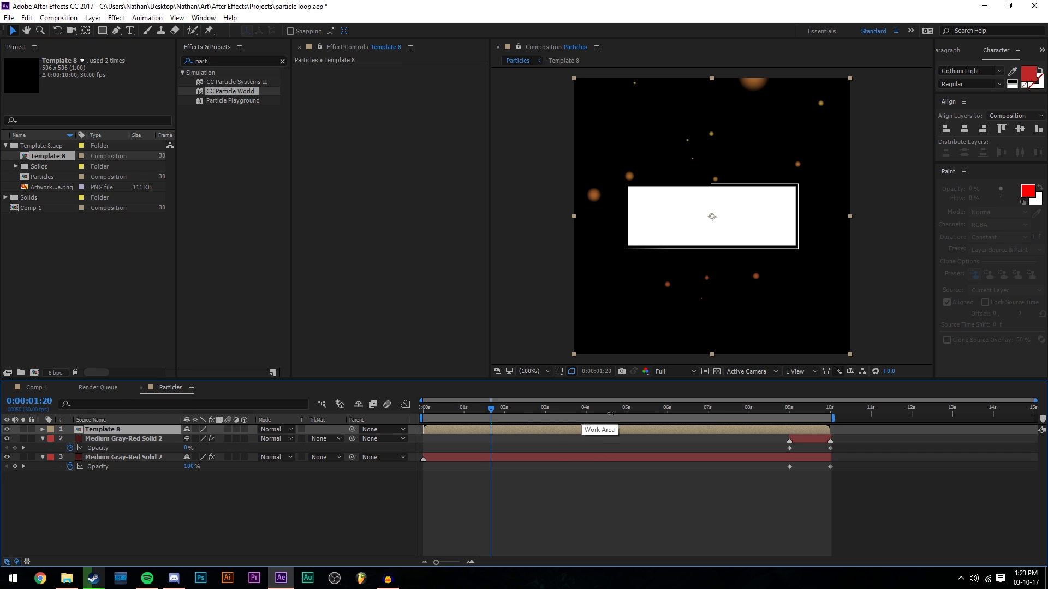
left_click_drag(661, 413, 669, 410)
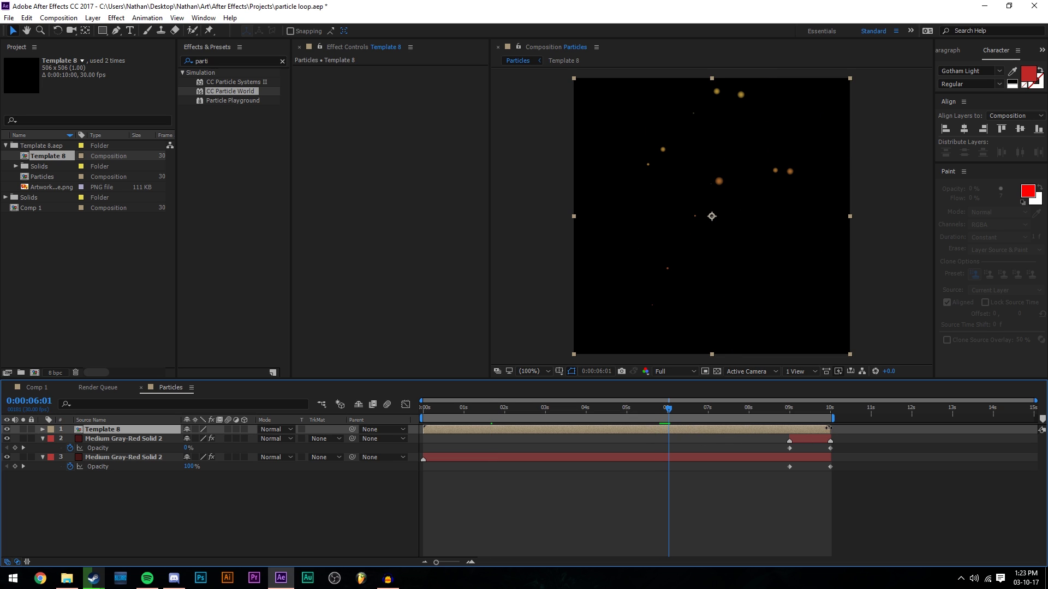
left_click_drag(827, 428, 670, 430)
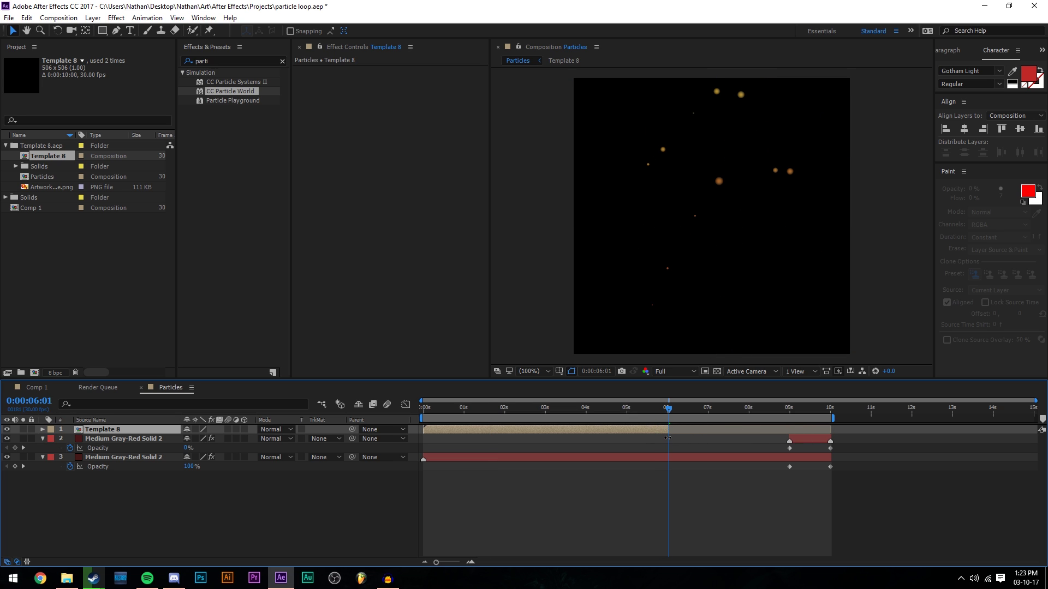
left_click_drag(602, 433, 385, 407)
key("space")
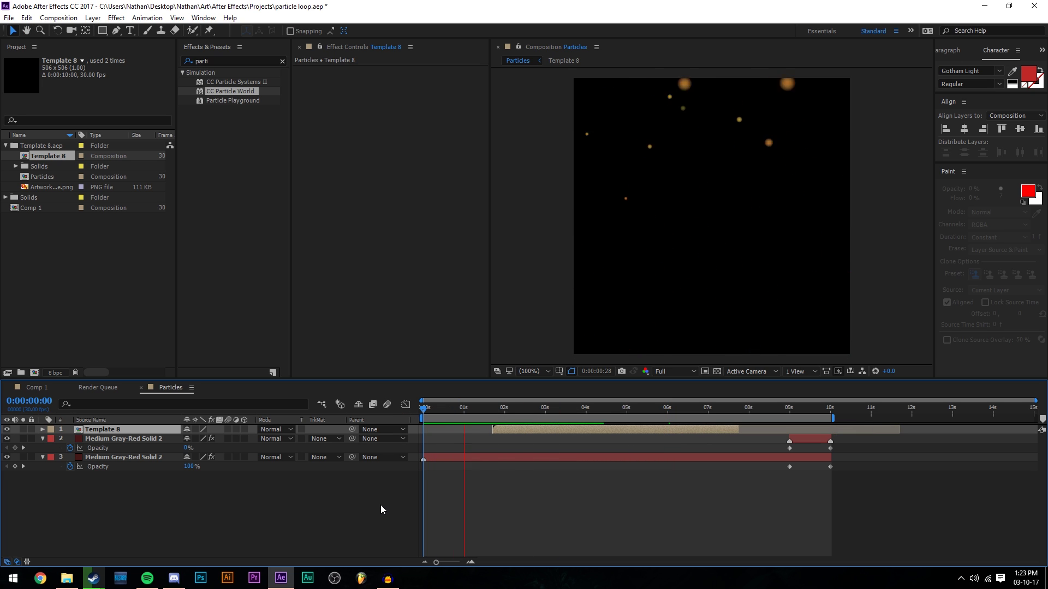